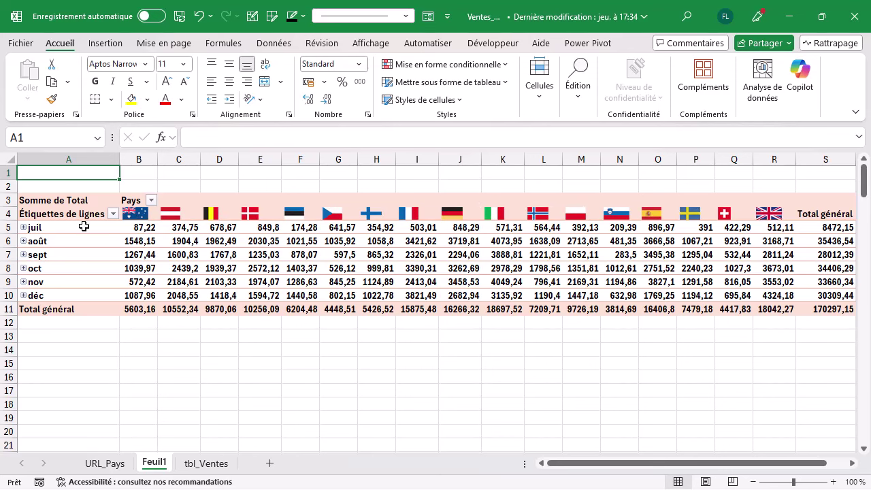
Expand juil in the flag pivot table into daily rows, then show the tbl_Ventes sales sheet.
{"action": "left_click", "coordinate": [23, 228]}
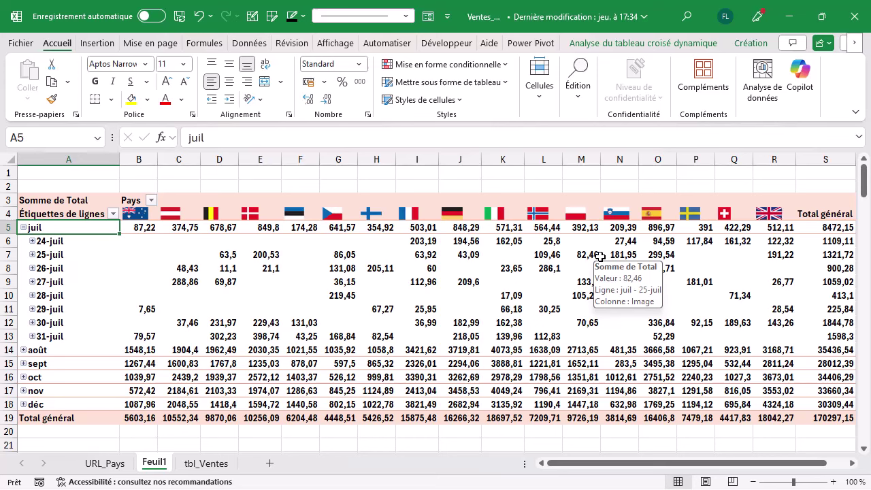
{"action": "left_click", "coordinate": [210, 465]}
{"action": "scroll", "coordinate": [185, 230], "scroll_direction": "up", "scroll_amount": 1}
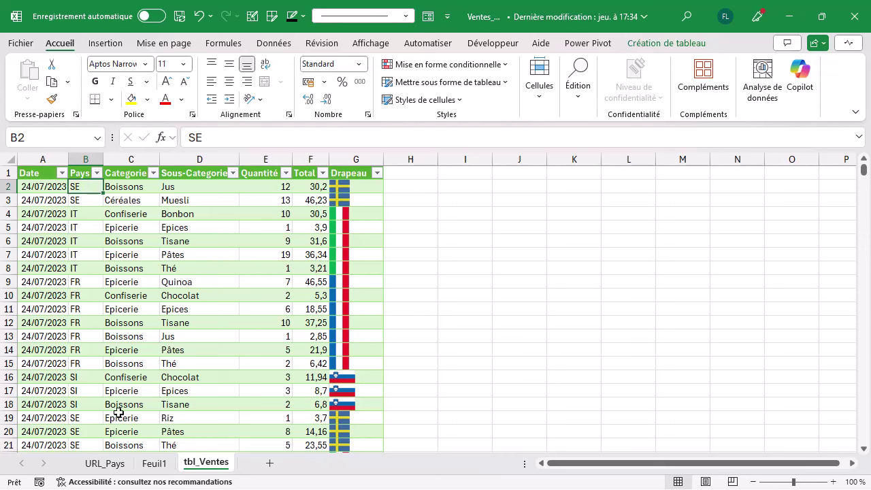
Switch to the URL_Pays sheet listing country flag URLs and images.
{"action": "left_click", "coordinate": [105, 464]}
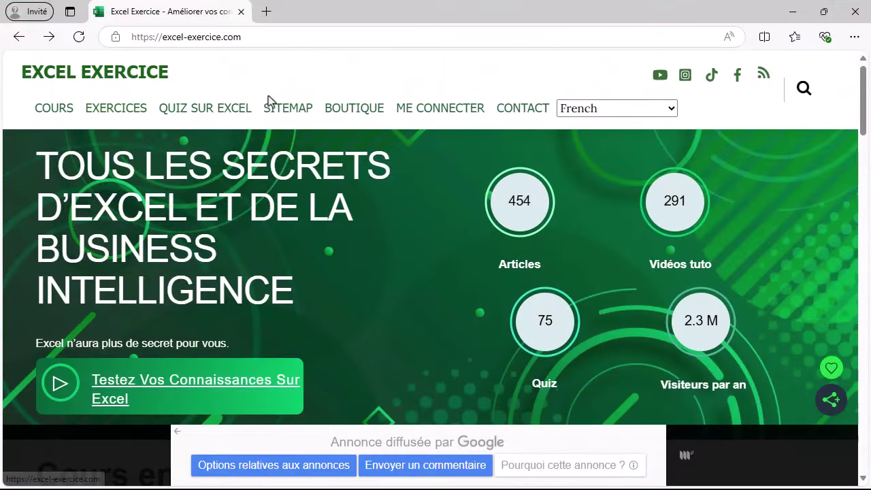
Go to the Excel Exercice BOUTIQUE page and scroll down to Les fichiers gratuits.
{"action": "left_click", "coordinate": [350, 115]}
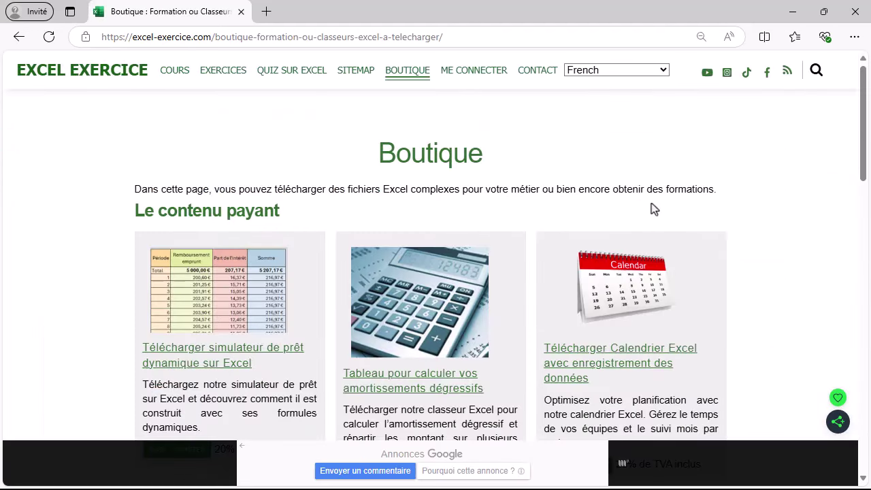
{"action": "scroll", "coordinate": [664, 211], "scroll_direction": "down", "scroll_amount": 3}
{"action": "scroll", "coordinate": [665, 208], "scroll_direction": "down", "scroll_amount": 5}
{"action": "scroll", "coordinate": [665, 211], "scroll_direction": "down", "scroll_amount": 1}
{"action": "scroll", "coordinate": [481, 201], "scroll_direction": "down", "scroll_amount": 1}
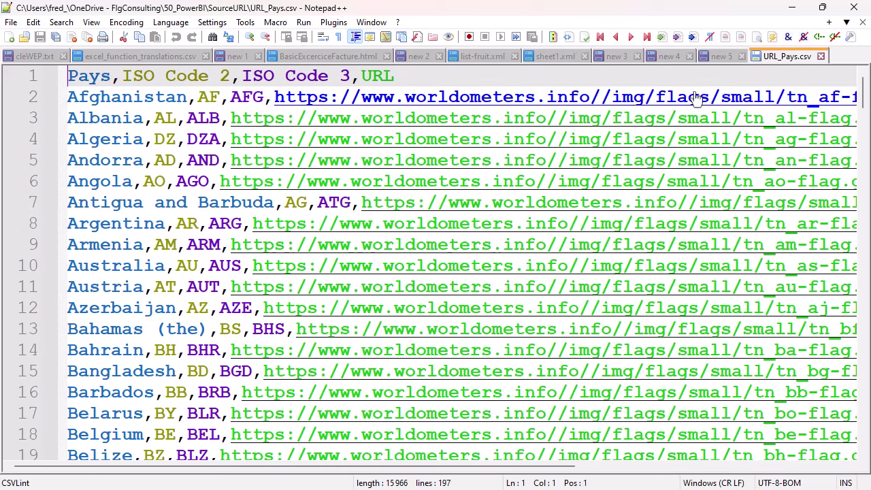
{"action": "left_click_drag", "start_coordinate": [313, 471], "coordinate": [414, 473]}
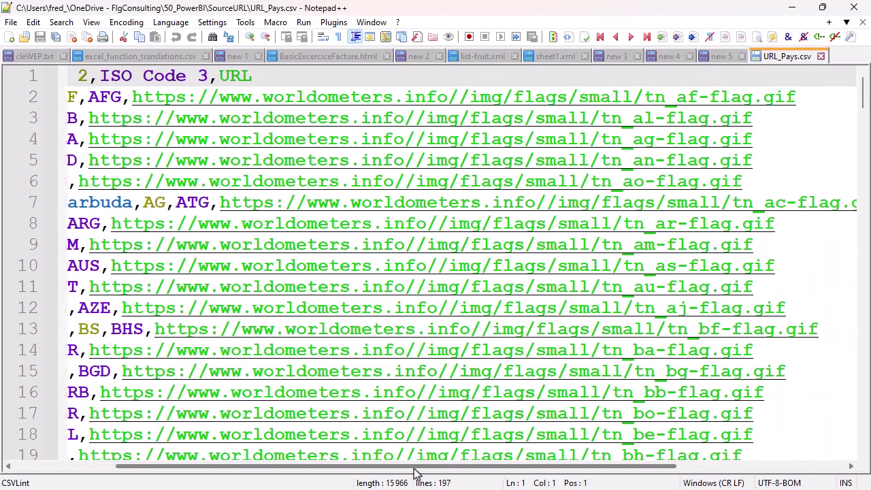
{"action": "left_click_drag", "start_coordinate": [326, 471], "coordinate": [303, 471]}
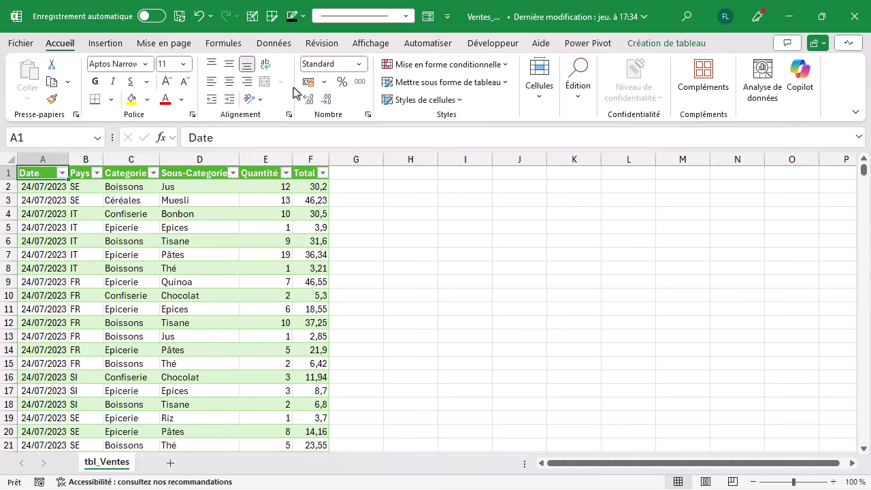
Import URL_Pays.csv from the SourceURL folder as text/CSV and open it in Power Query.
{"action": "left_click", "coordinate": [275, 45]}
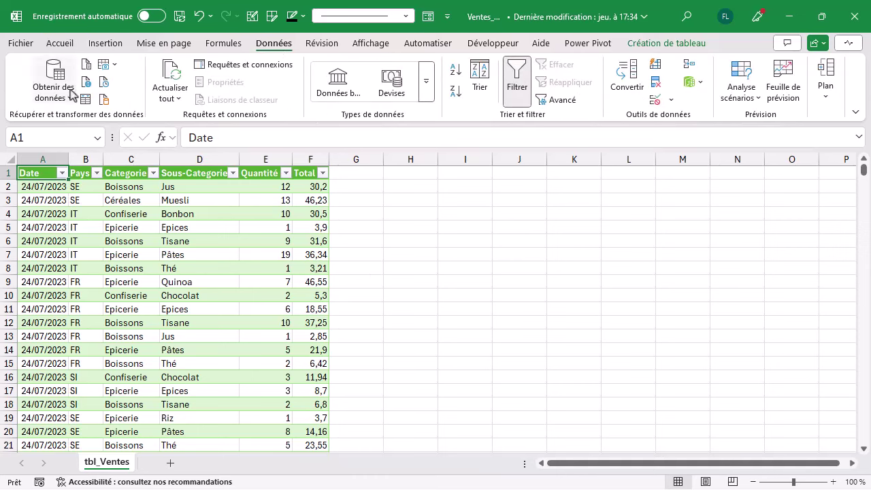
{"action": "left_click", "coordinate": [60, 95]}
{"action": "mouse_move", "coordinate": [120, 120]}
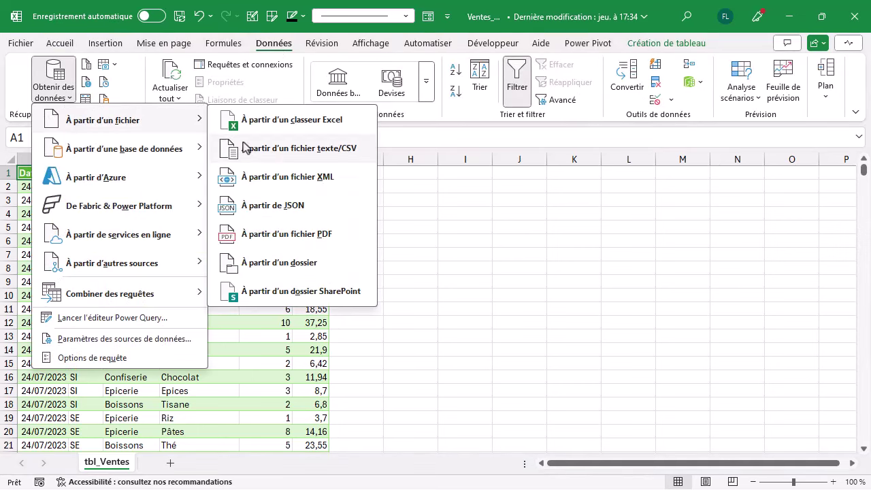
{"action": "left_click", "coordinate": [297, 148]}
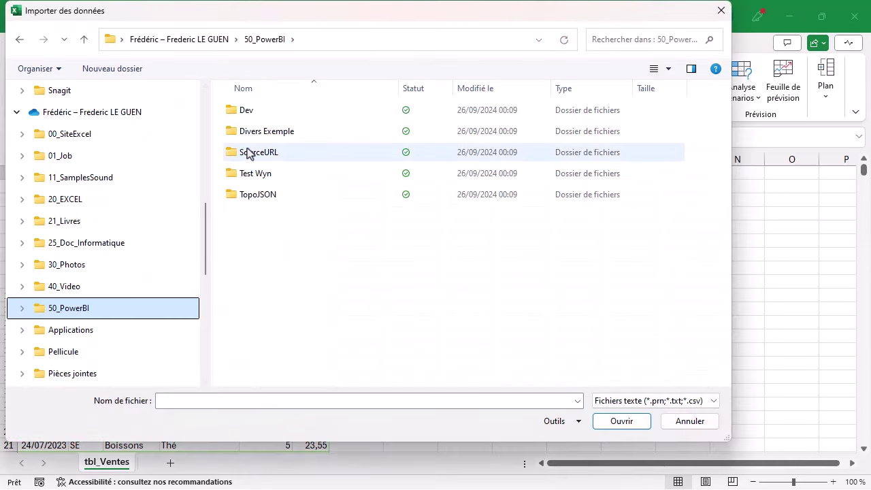
{"action": "double_click", "coordinate": [249, 153]}
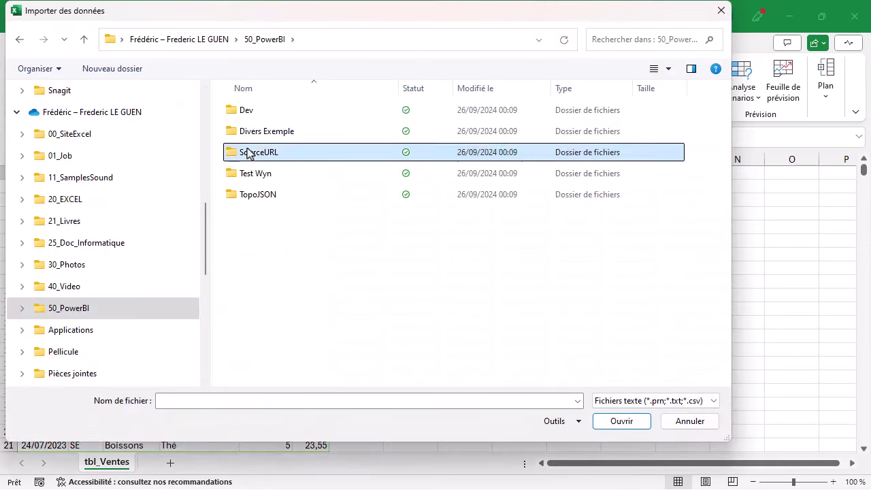
{"action": "left_click", "coordinate": [262, 157]}
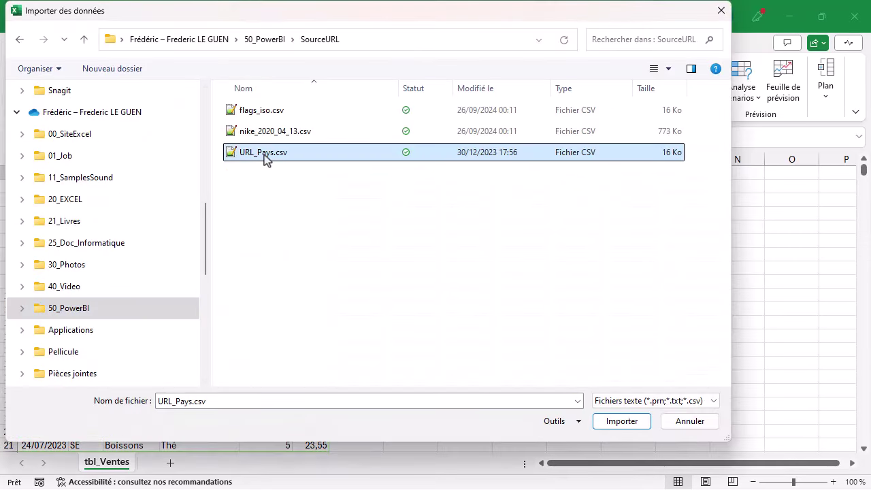
{"action": "left_click", "coordinate": [622, 421]}
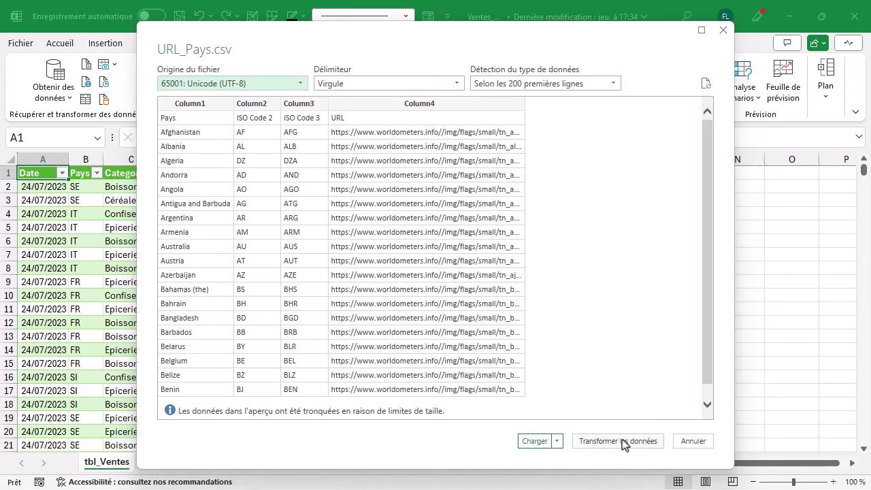
{"action": "left_click", "coordinate": [620, 443]}
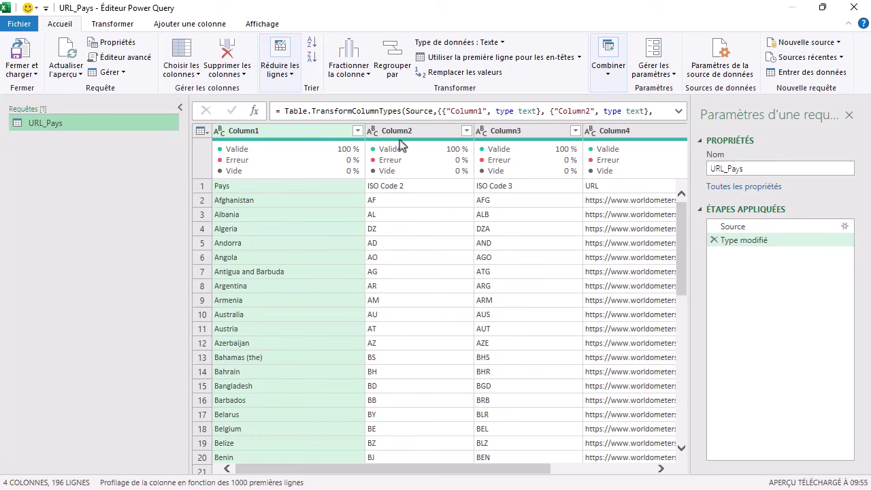
Promote the first row to headers (Pays, ISO Code 2, ISO Code 3, URL), then close and load.
{"action": "left_click", "coordinate": [203, 132]}
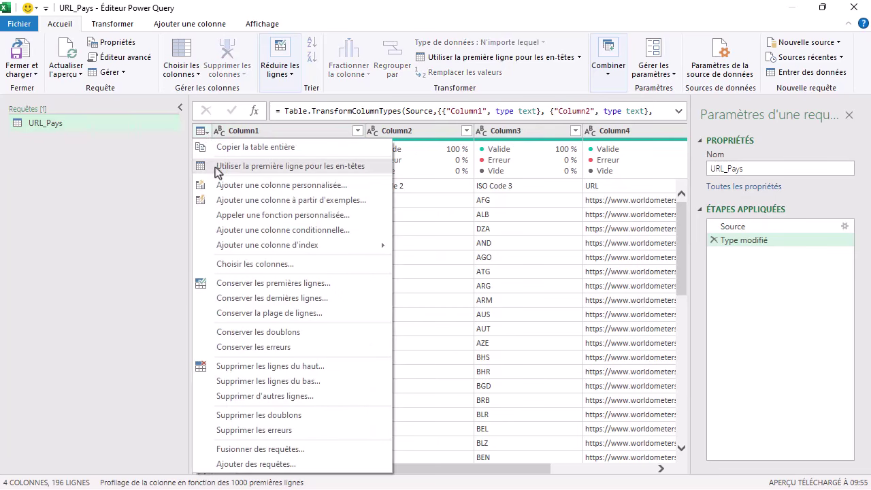
{"action": "left_click", "coordinate": [218, 172]}
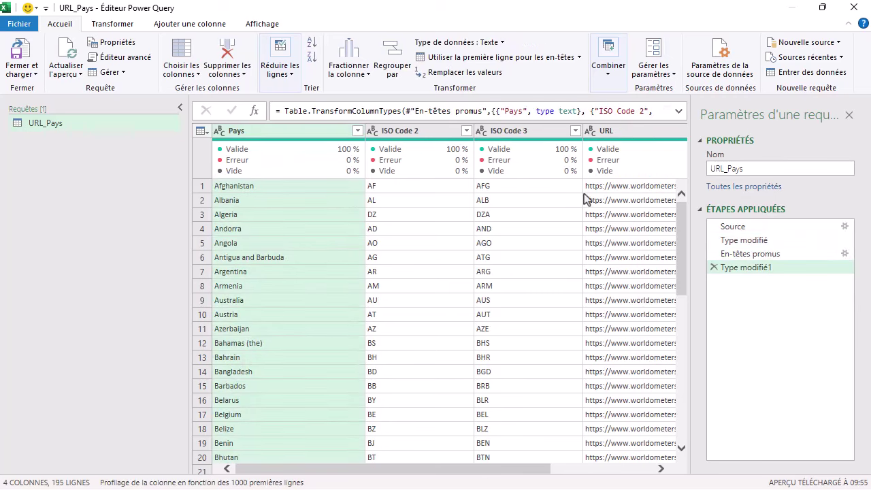
{"action": "left_click", "coordinate": [20, 55]}
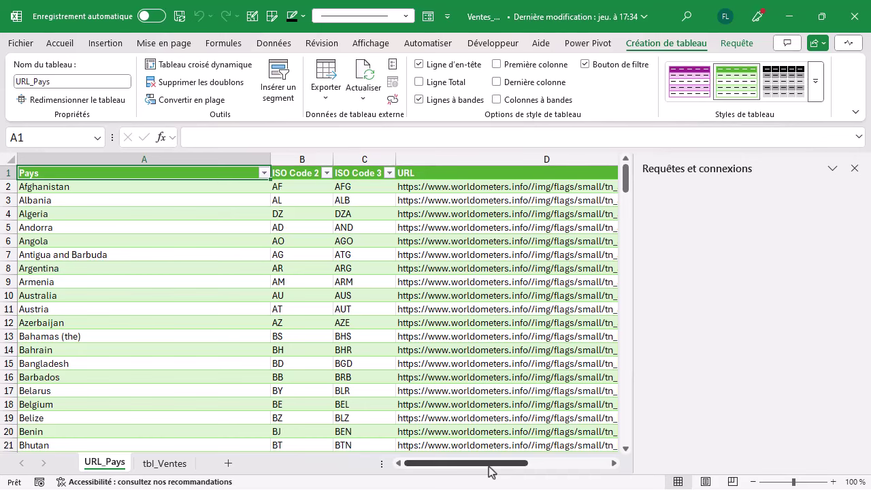
Glance at tbl_Ventes, return to URL_Pays and close the Requêtes et connexions pane.
{"action": "left_click", "coordinate": [170, 465]}
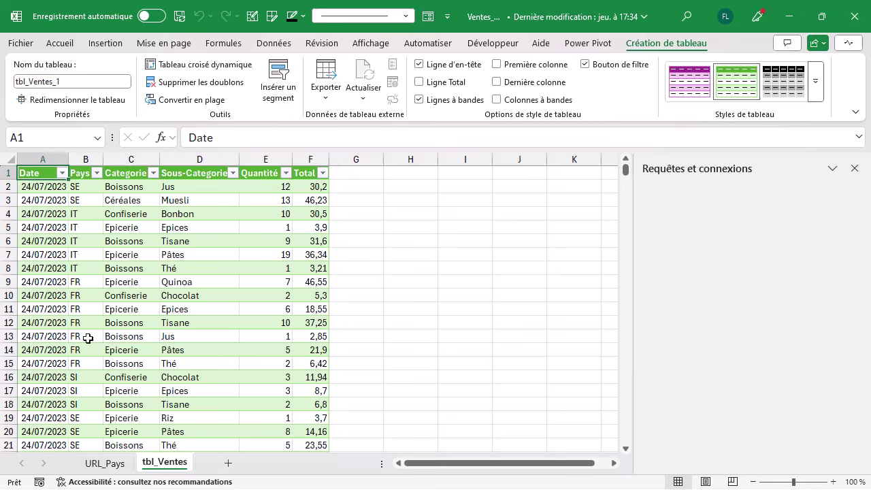
{"action": "left_click", "coordinate": [102, 466]}
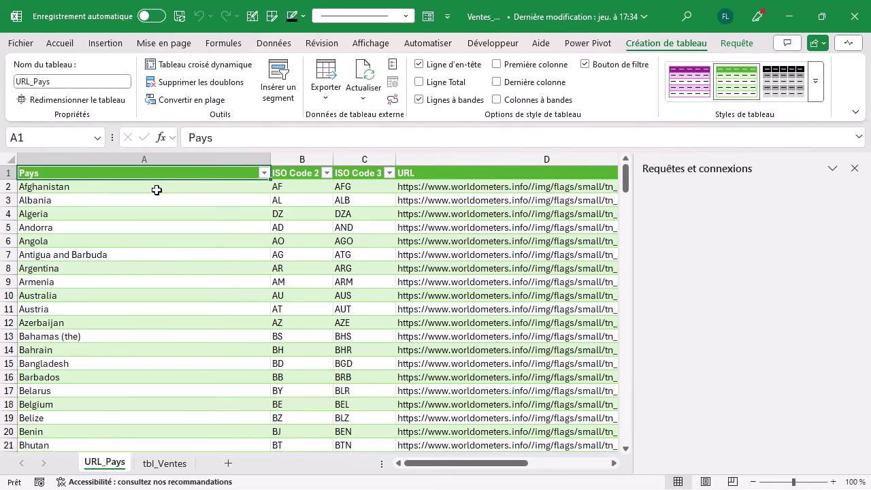
{"action": "left_click", "coordinate": [855, 170]}
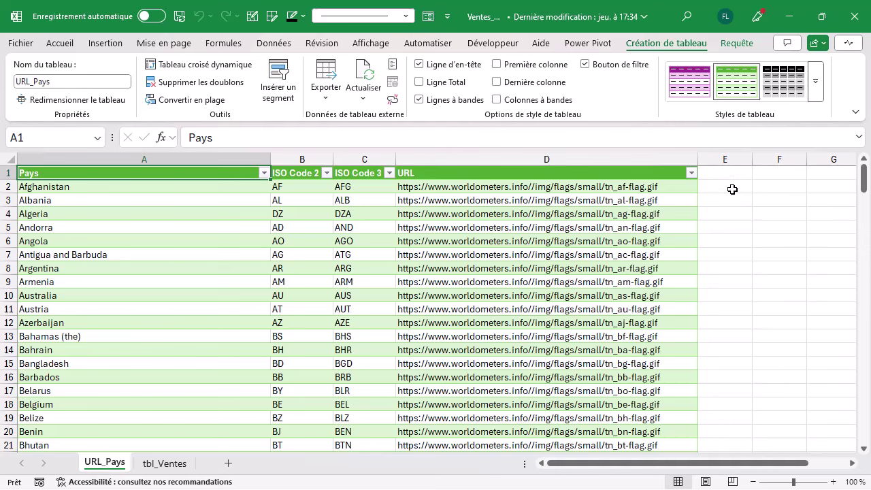
{"action": "left_click", "coordinate": [729, 188]}
{"action": "type", "text": "="}
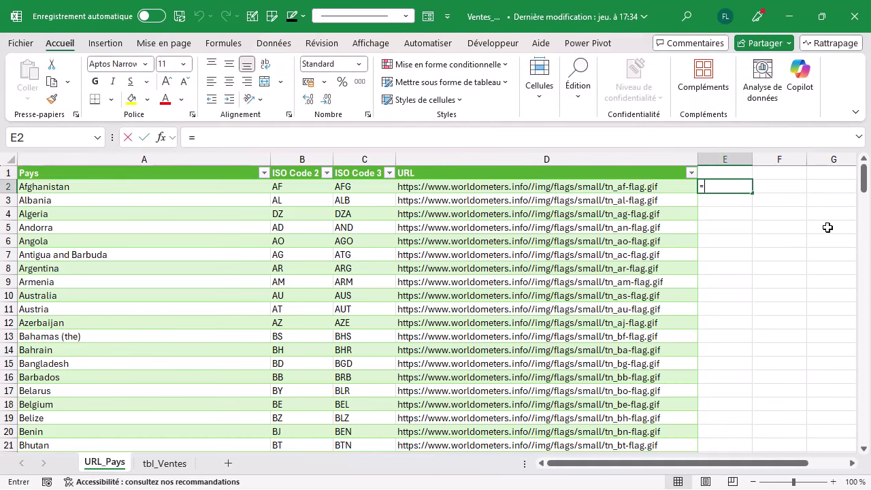
{"action": "type", "text": "tr"}
{"action": "key", "text": "Tab"}
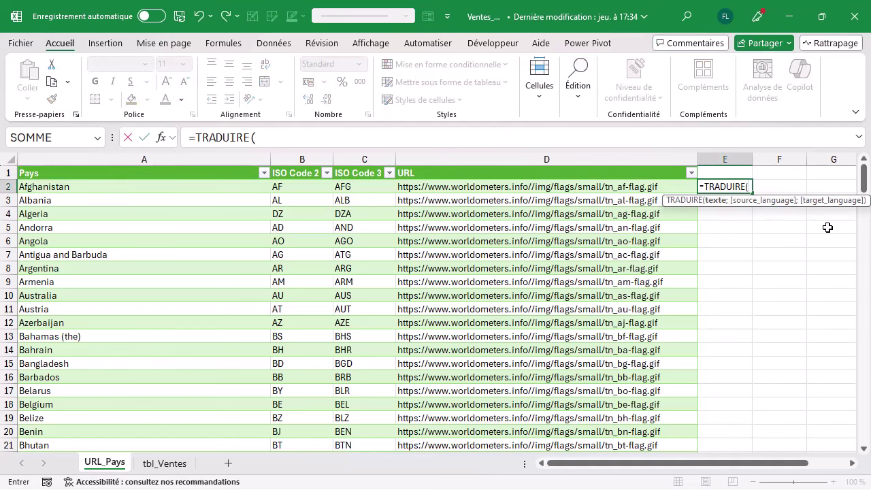
{"action": "left_click", "coordinate": [108, 187]}
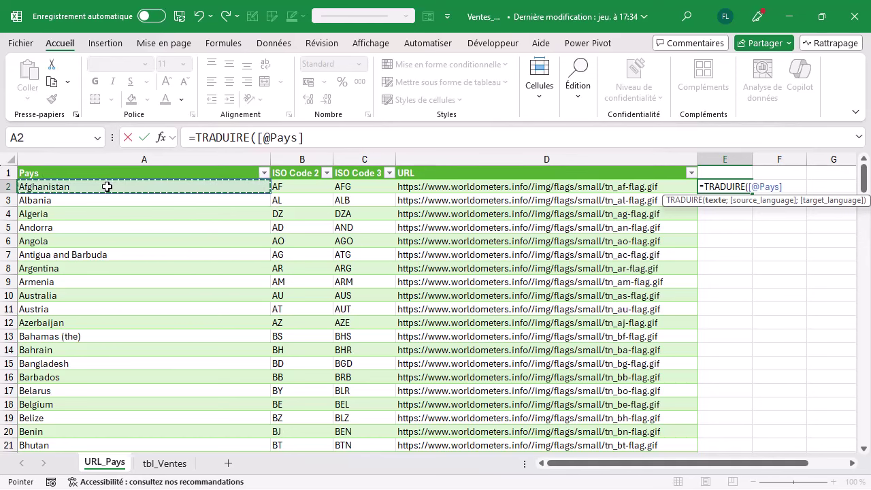
{"action": "type", "text": ";\""}
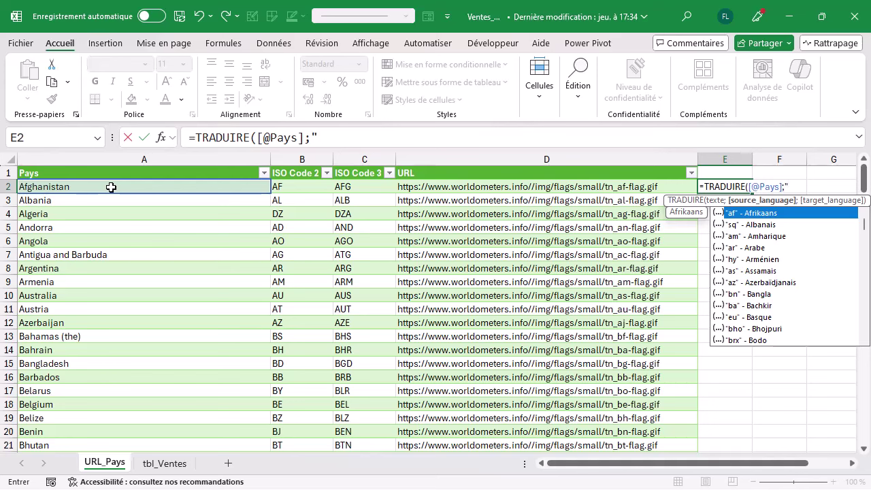
{"action": "type", "text": "en\""}
{"action": "type", "text": ";\"fr\")"}
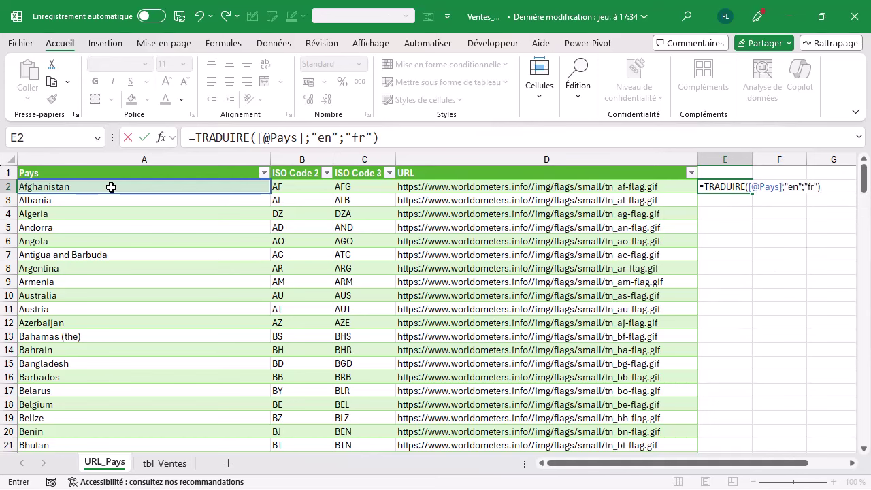
{"action": "key", "text": "Return"}
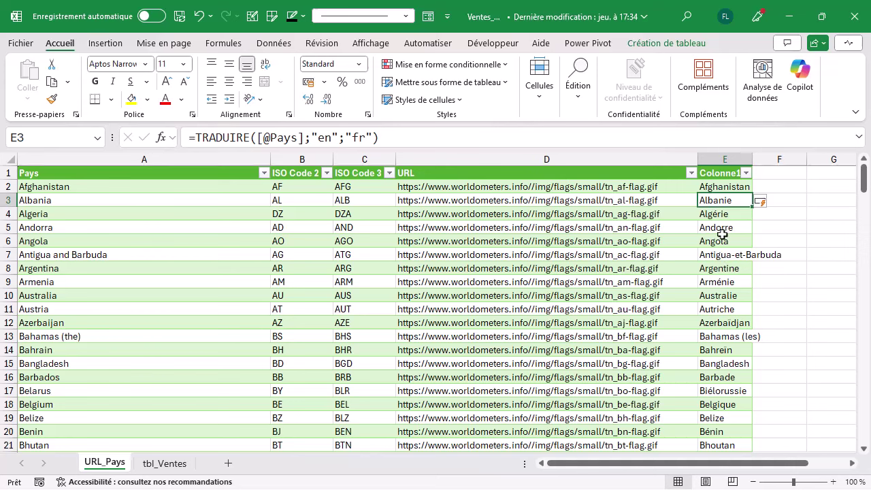
Rename the new column header Colonne1 to Pays FR.
{"action": "left_click", "coordinate": [721, 176]}
{"action": "type", "text": "Pays FR"}
{"action": "key", "text": "Return"}
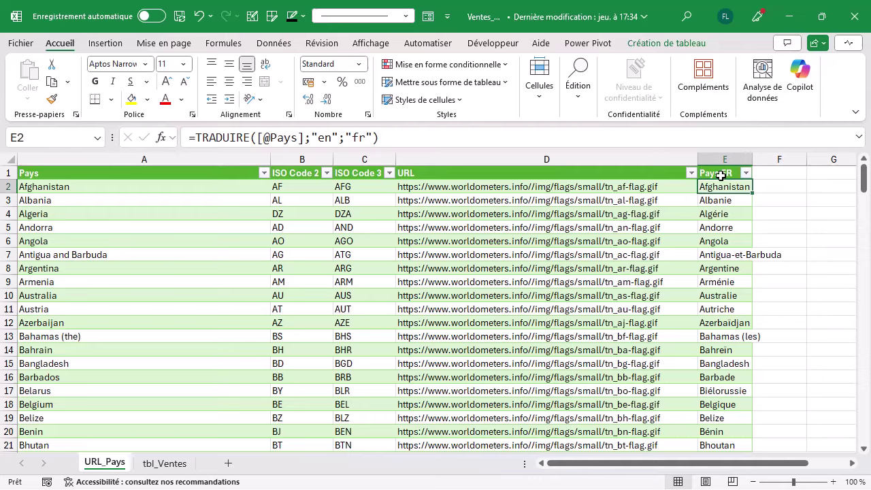
Copy the Pays FR names and paste them back as plain values with Ctrl+Shift+V.
{"action": "key", "text": "ctrl+shift+Down"}
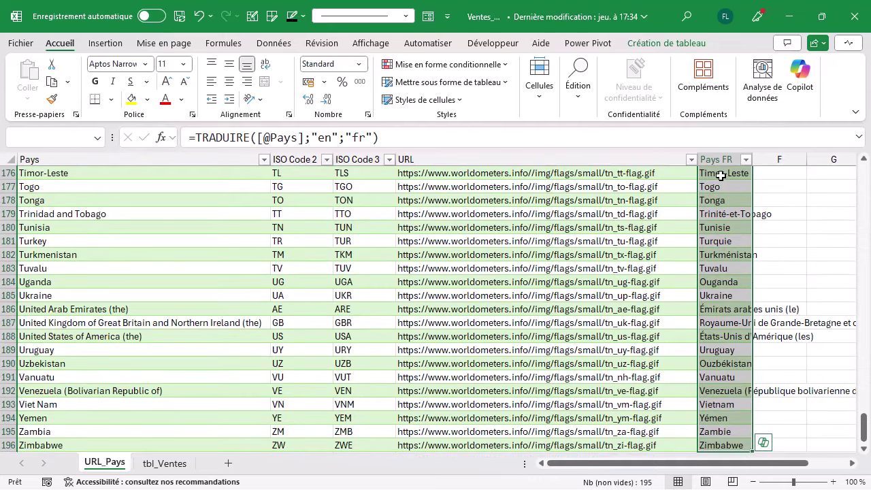
{"action": "key", "text": "ctrl+c"}
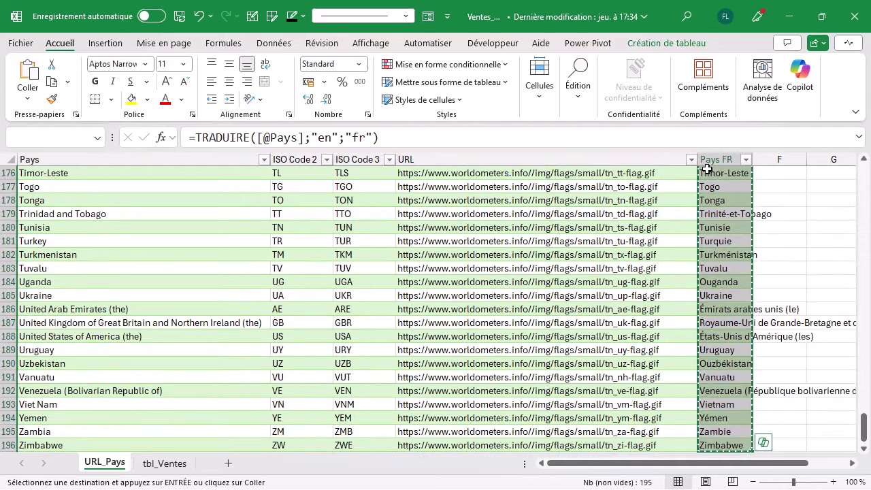
{"action": "key", "text": "ctrl+shift+v"}
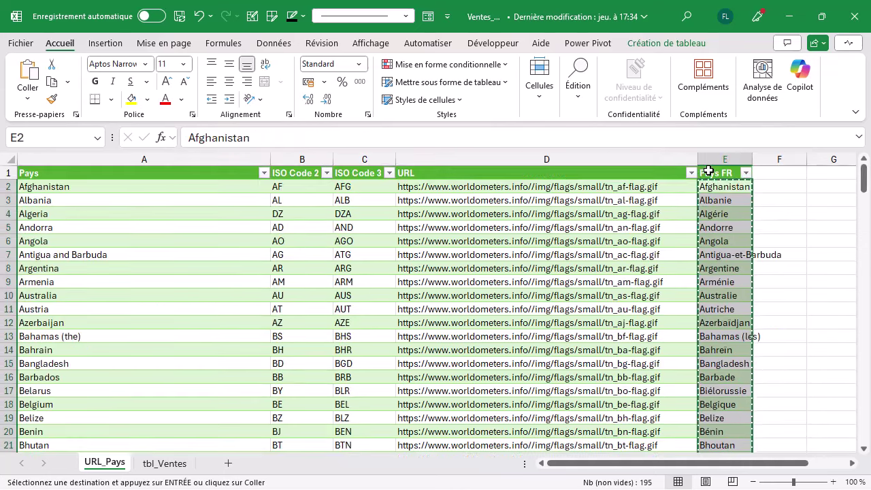
{"action": "left_click", "coordinate": [725, 186]}
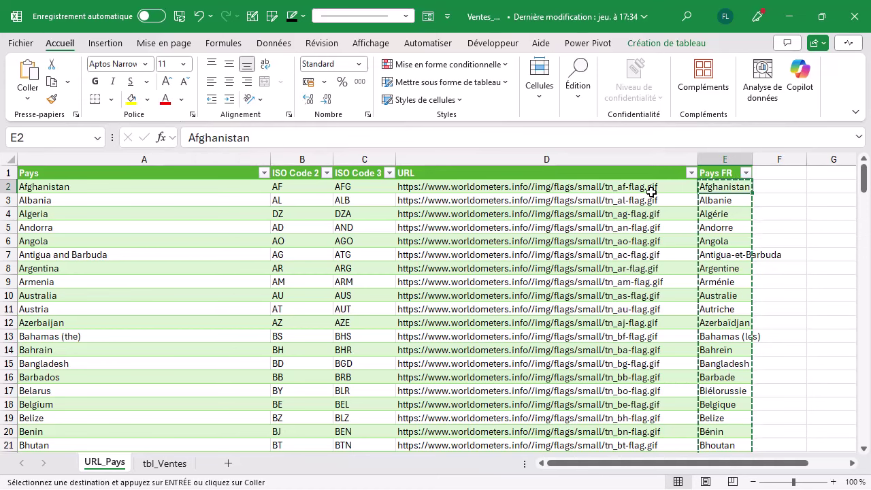
{"action": "left_click", "coordinate": [774, 174]}
{"action": "type", "text": "Drapeau"}
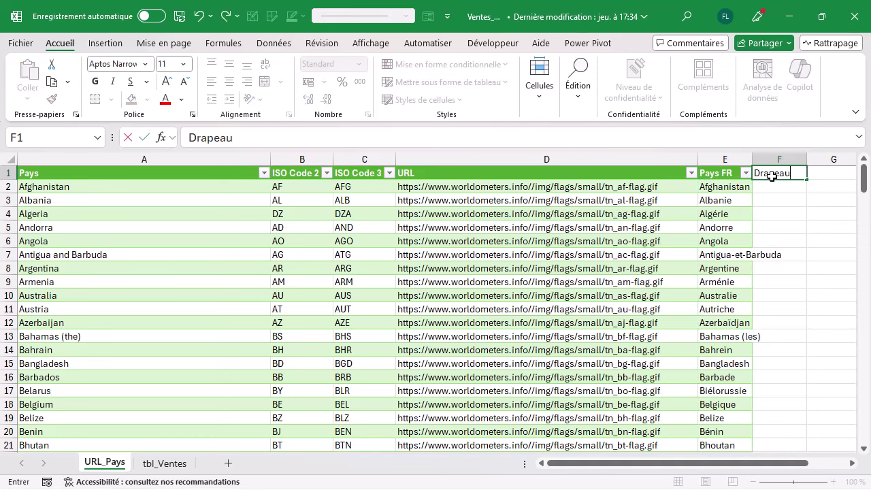
{"action": "key", "text": "Return"}
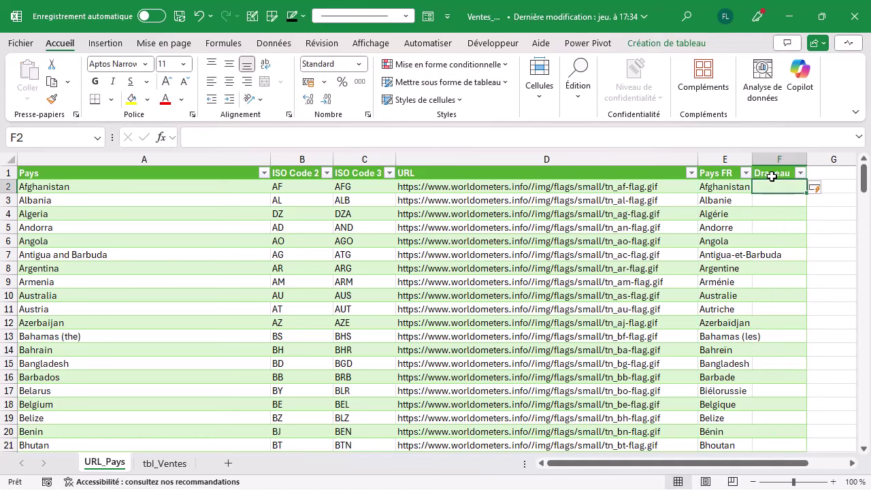
{"action": "type", "text": "=im"}
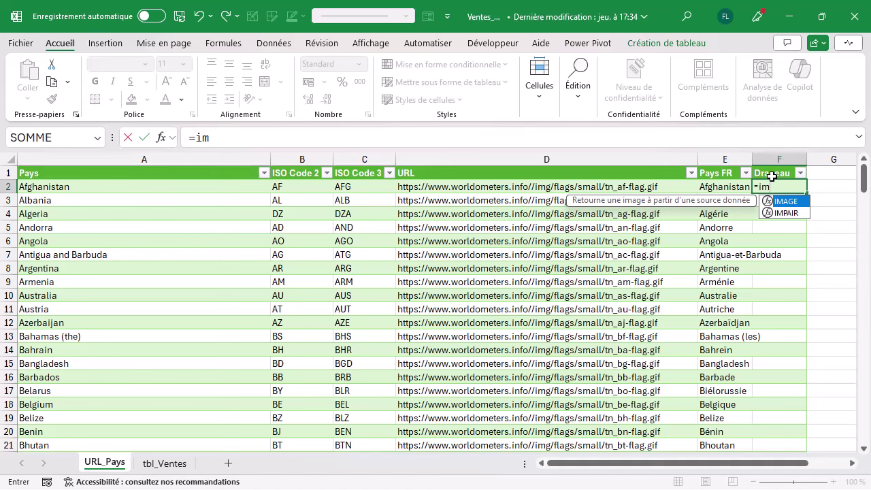
{"action": "key", "text": "Tab"}
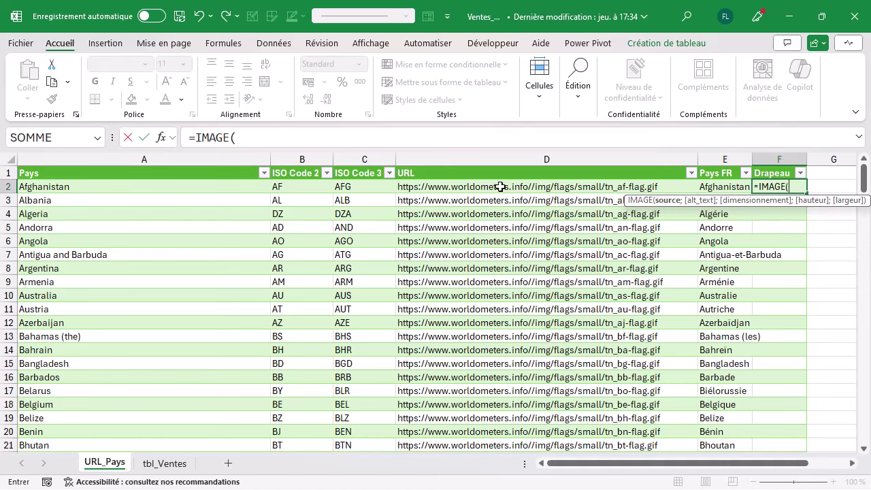
{"action": "left_click", "coordinate": [501, 186]}
{"action": "type", "text": ")"}
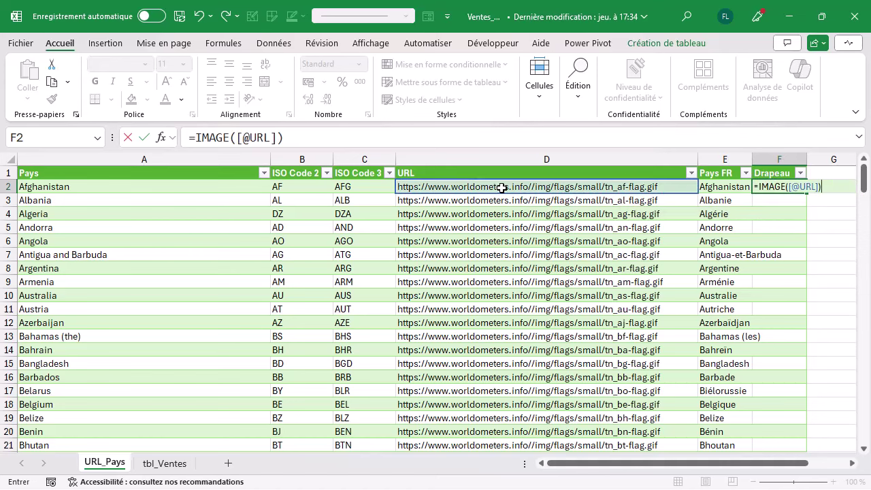
{"action": "key", "text": "Return"}
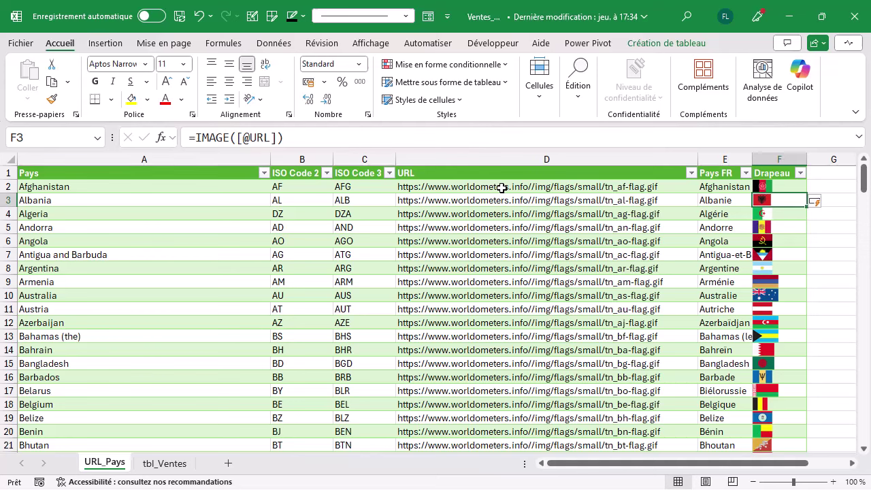
{"action": "left_click", "coordinate": [789, 187]}
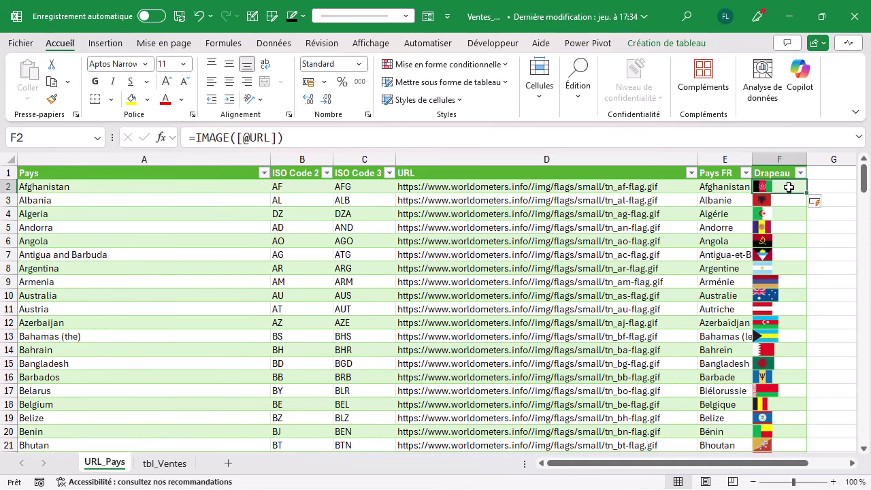
{"action": "key", "text": "ctrl+shift+Down"}
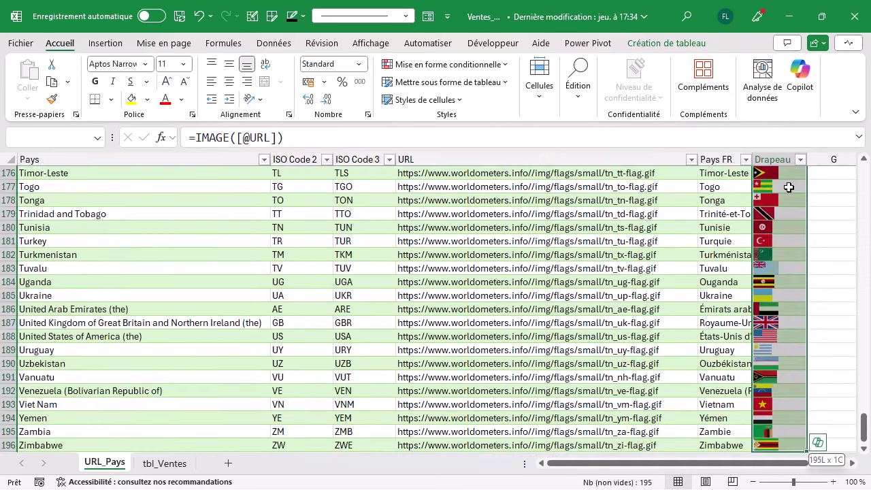
Copy the Drapeau flags and paste them back as Valeurs via Accueil > Coller.
{"action": "key", "text": "ctrl+c"}
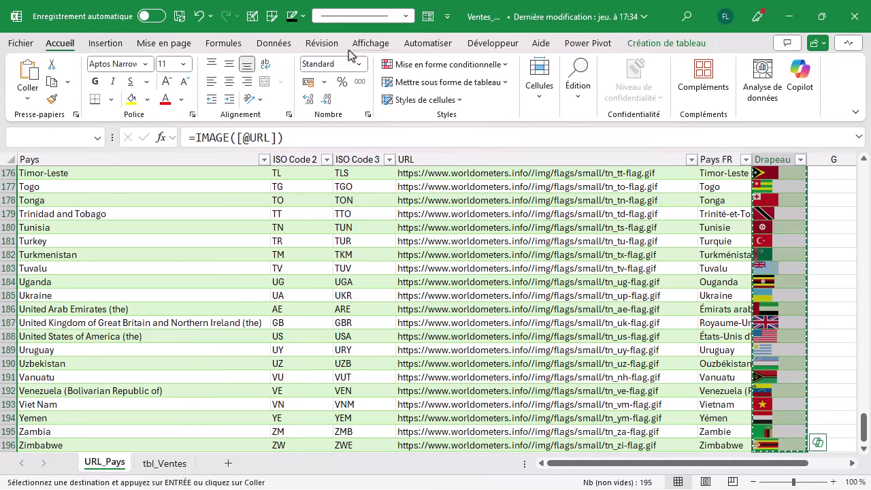
{"action": "left_click", "coordinate": [29, 99]}
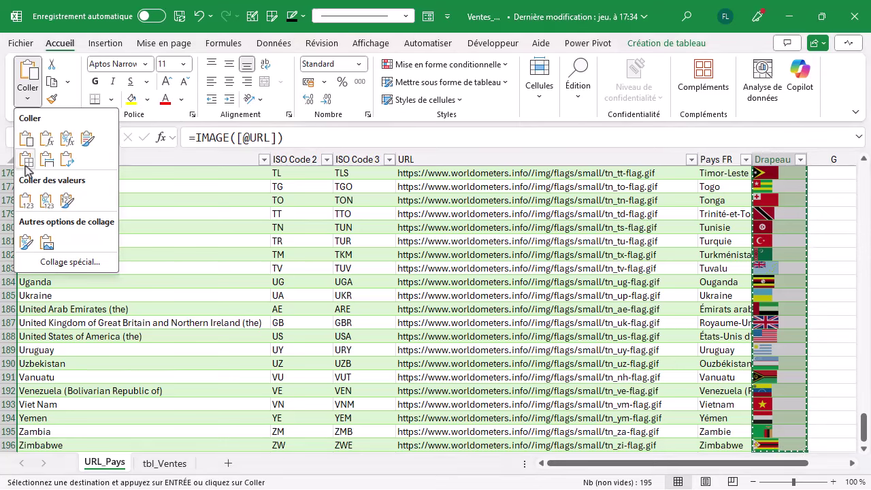
{"action": "left_click", "coordinate": [25, 212]}
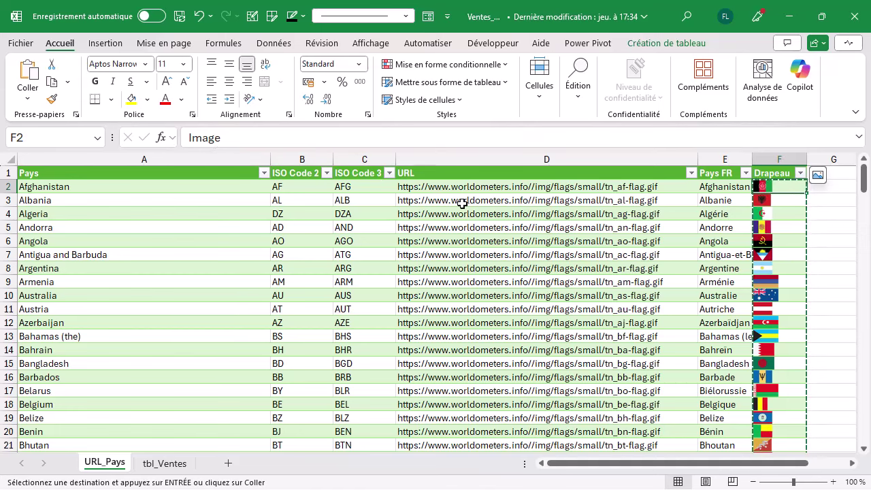
{"action": "left_click", "coordinate": [852, 466]}
{"action": "left_click", "coordinate": [853, 466]}
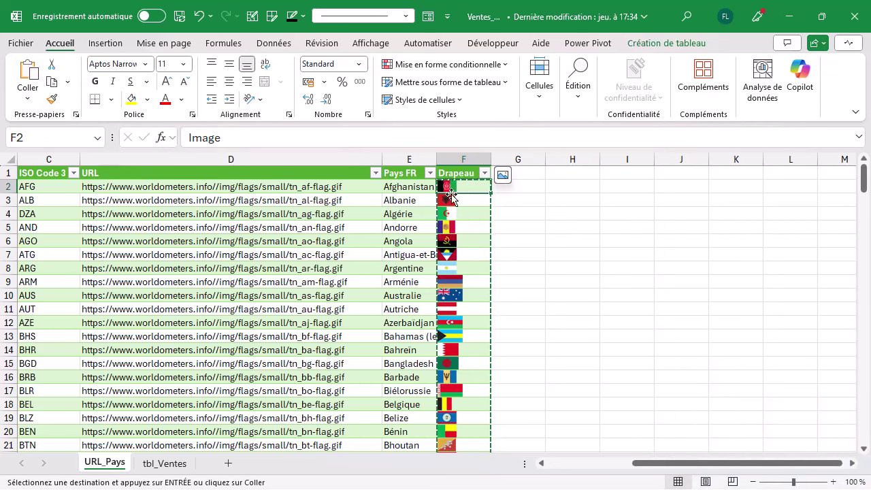
Make row 2 taller, widen column F, then float and enlarge the Afghanistan flag.
{"action": "left_click_drag", "start_coordinate": [21, 198], "coordinate": [15, 233]}
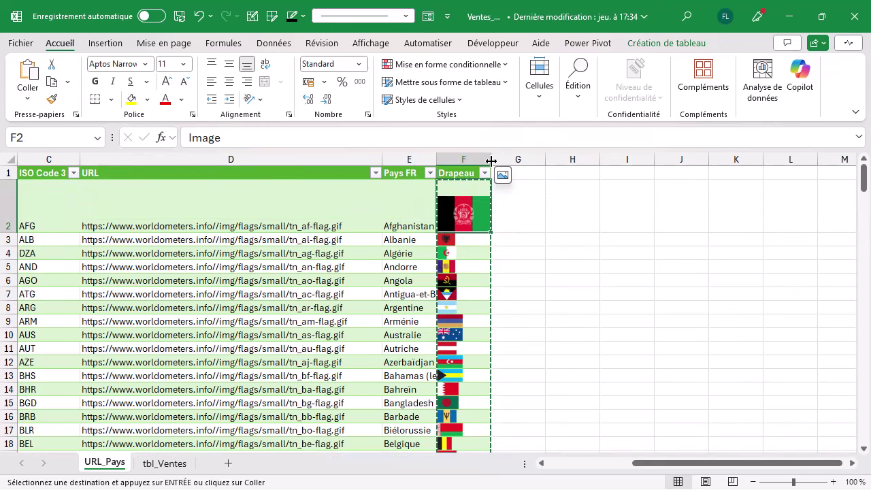
{"action": "left_click_drag", "start_coordinate": [491, 160], "coordinate": [528, 159]}
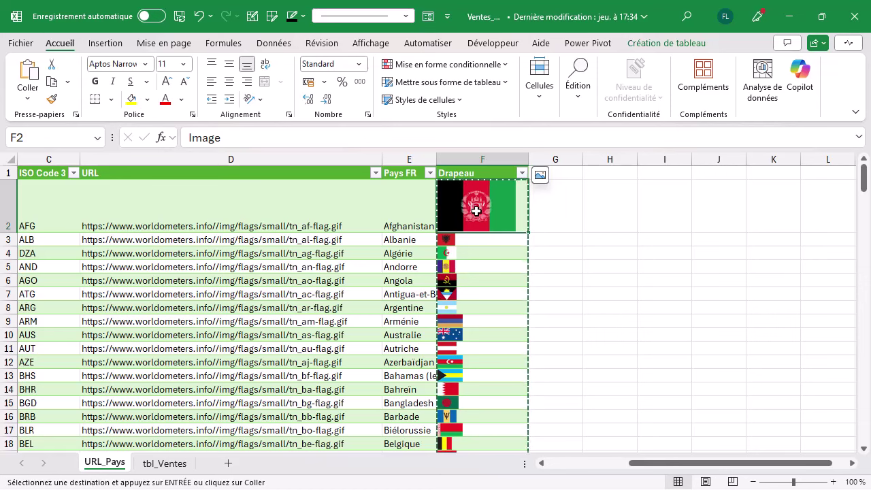
{"action": "left_click", "coordinate": [542, 180]}
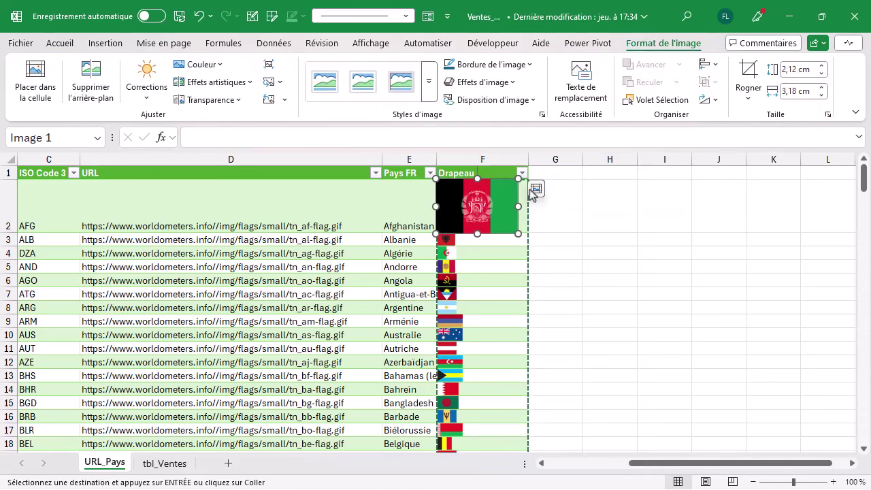
{"action": "left_click_drag", "start_coordinate": [507, 230], "coordinate": [617, 293]}
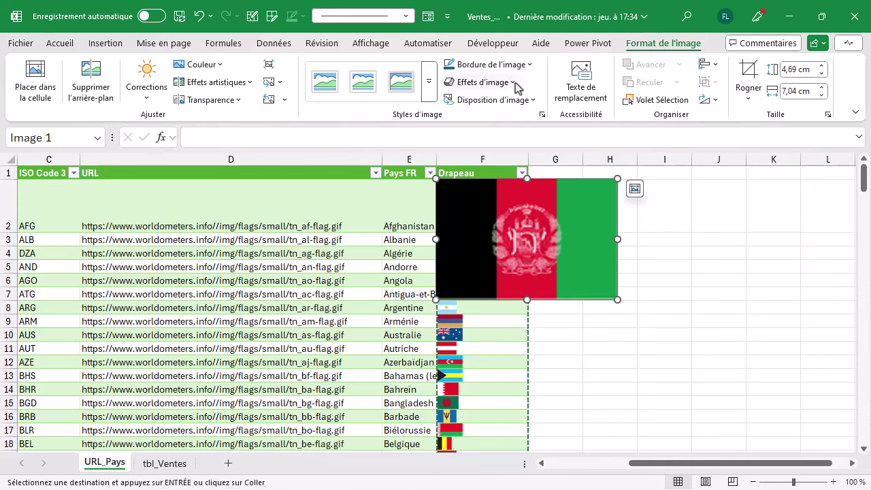
Place the Afghanistan flag back into cell F2 and restore row 2's normal height.
{"action": "left_click", "coordinate": [635, 194]}
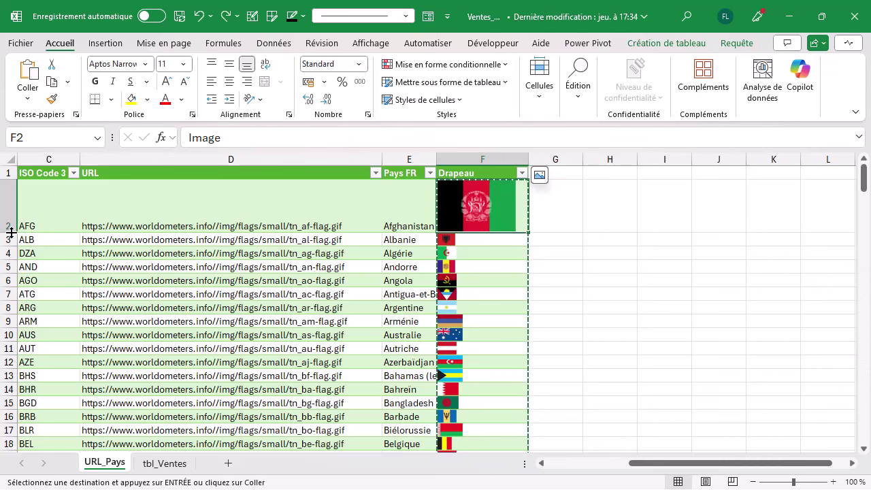
{"action": "left_click_drag", "start_coordinate": [9, 232], "coordinate": [10, 194]}
{"action": "left_click", "coordinate": [577, 216]}
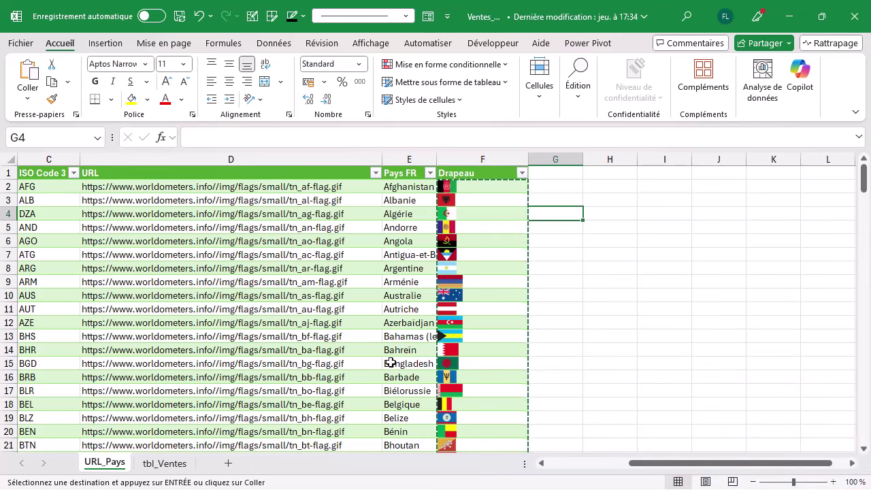
Add a 'Drapeau' column header in G1 of the tbl_Ventes sales table.
{"action": "left_click", "coordinate": [177, 466]}
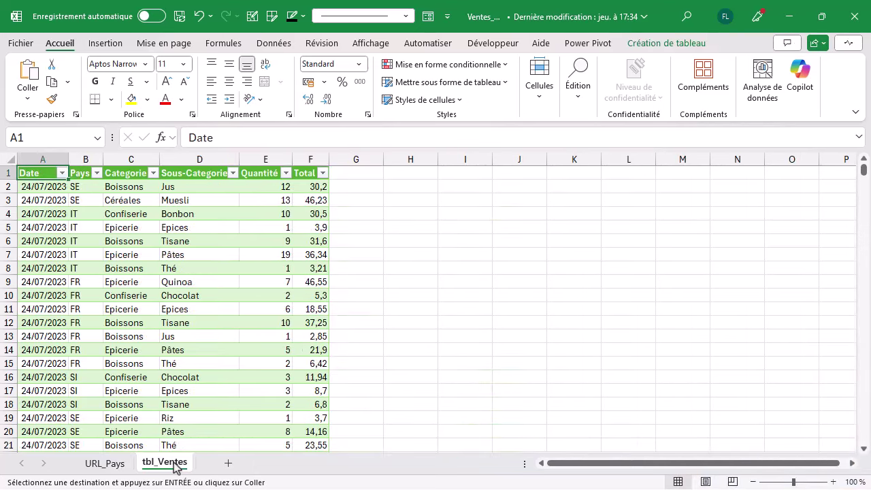
{"action": "left_click", "coordinate": [366, 172]}
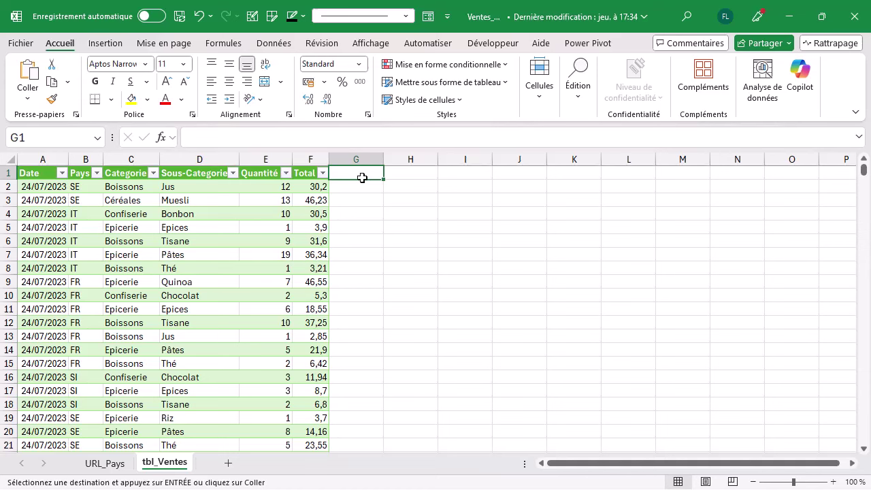
{"action": "type", "text": "Drapeau"}
{"action": "key", "text": "Return"}
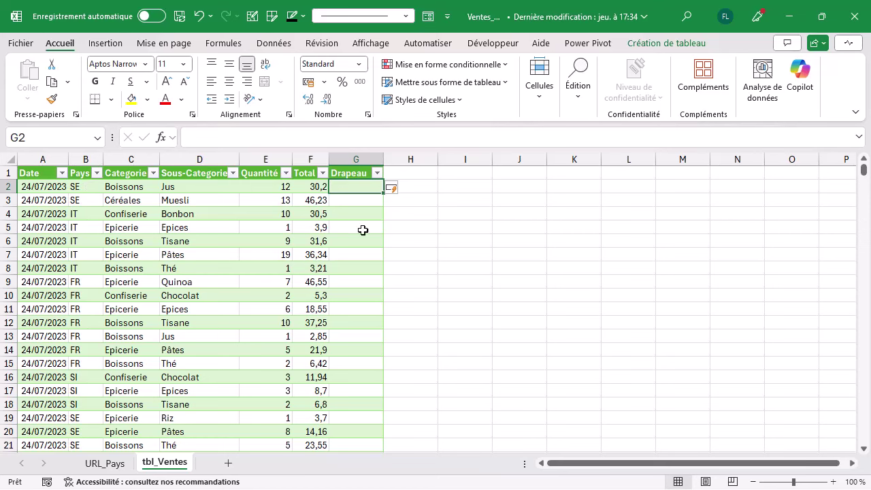
{"action": "type", "text": "=recher"}
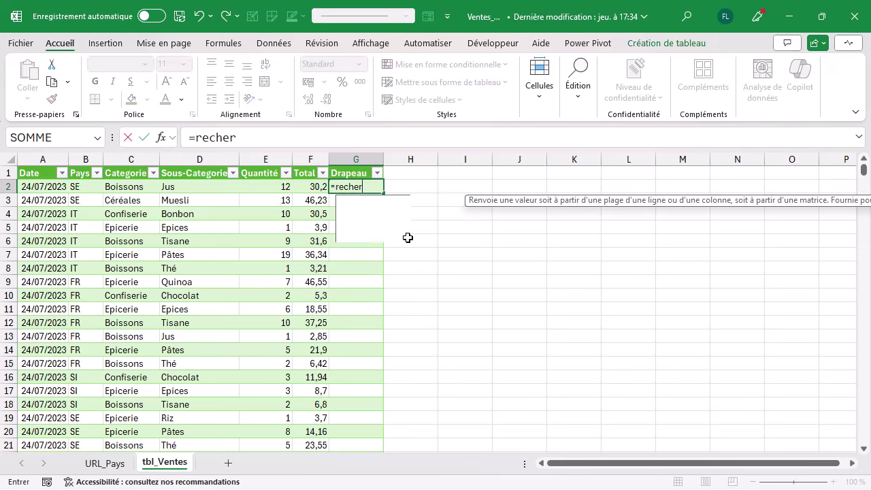
{"action": "left_click", "coordinate": [408, 236]}
{"action": "double_click", "coordinate": [407, 236]}
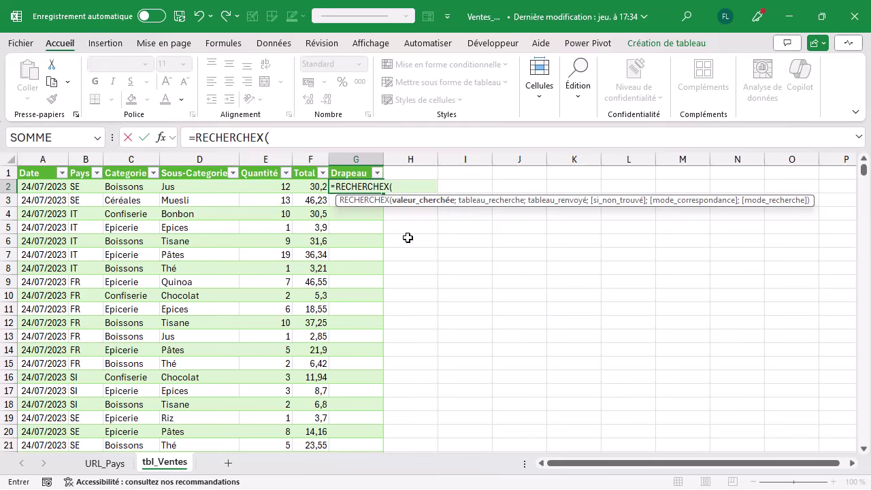
{"action": "left_click", "coordinate": [81, 188]}
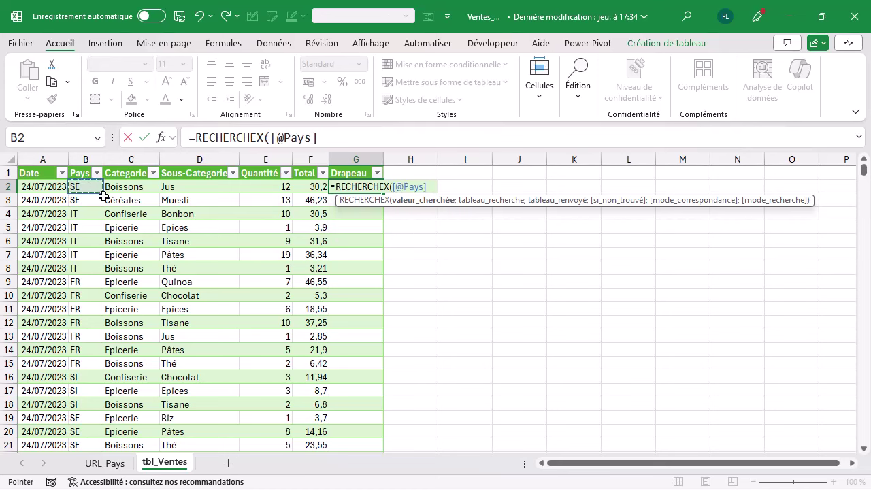
{"action": "type", "text": ";"}
{"action": "left_click", "coordinate": [124, 467]}
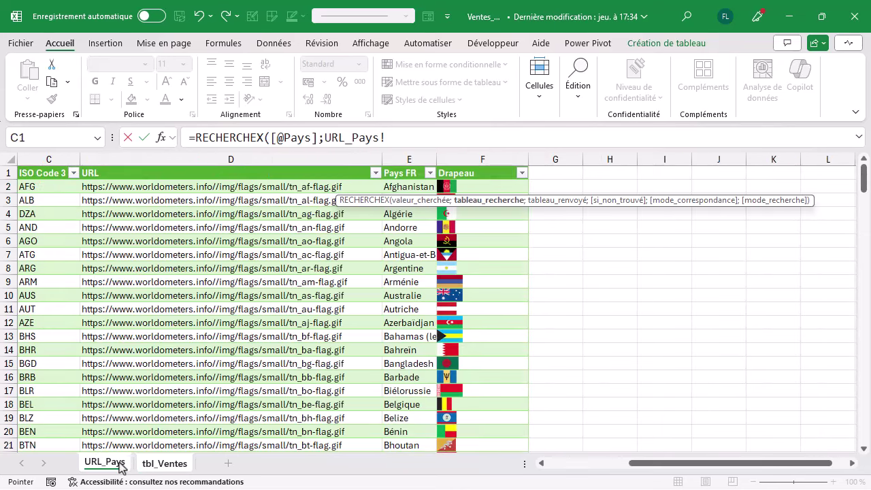
{"action": "left_click_drag", "start_coordinate": [645, 463], "coordinate": [564, 463]}
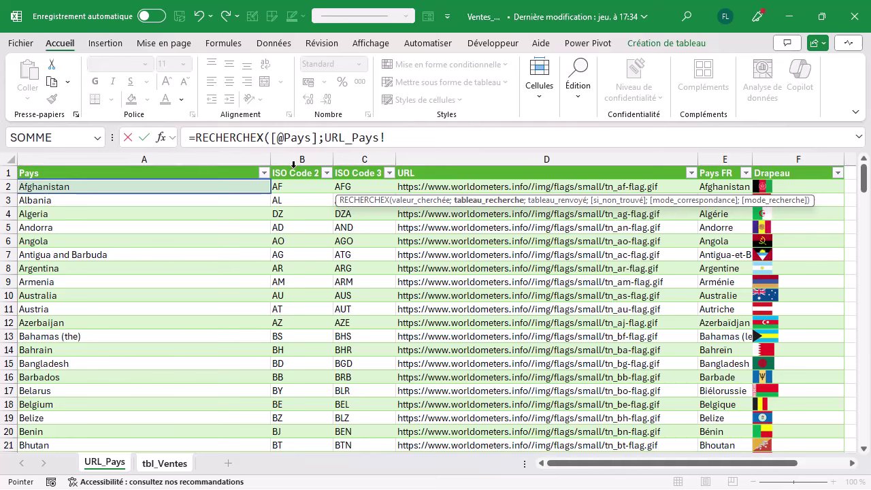
{"action": "left_click", "coordinate": [293, 172]}
{"action": "type", "text": ";"}
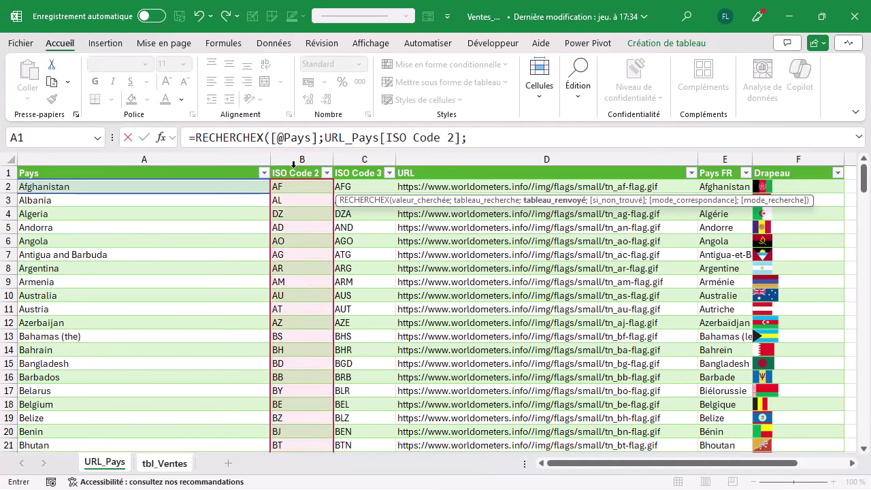
{"action": "left_click", "coordinate": [772, 167]}
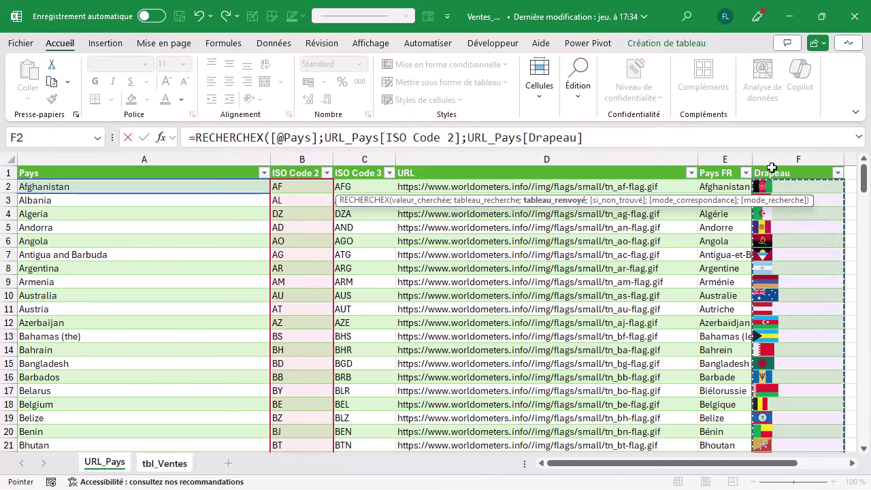
{"action": "type", "text": ")"}
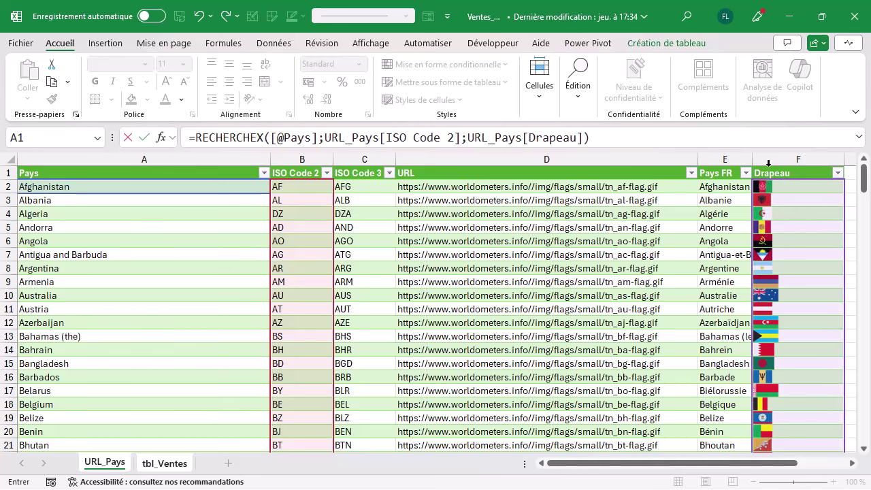
{"action": "key", "text": "Return"}
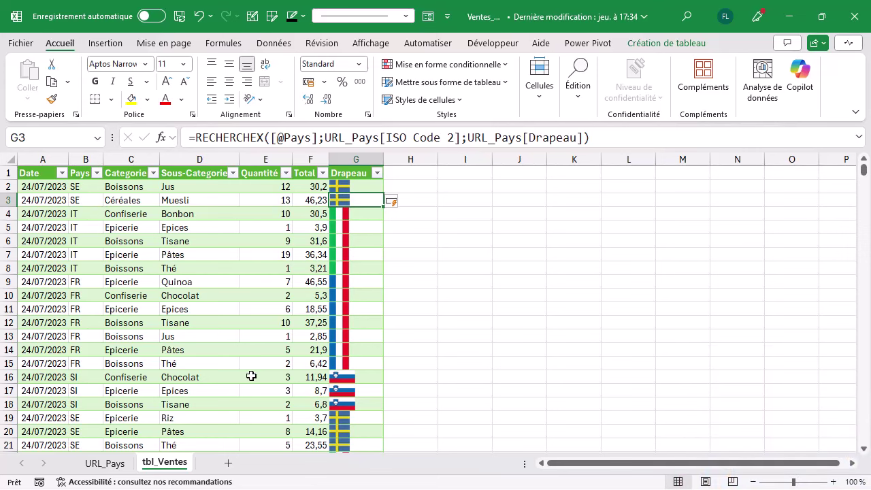
Insert a pivot table from the sales table on a new worksheet.
{"action": "left_click", "coordinate": [105, 45]}
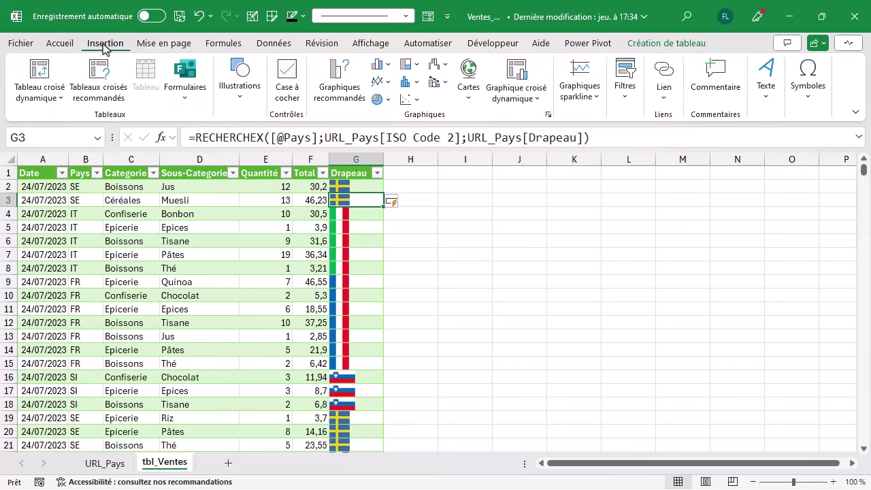
{"action": "left_click", "coordinate": [42, 74]}
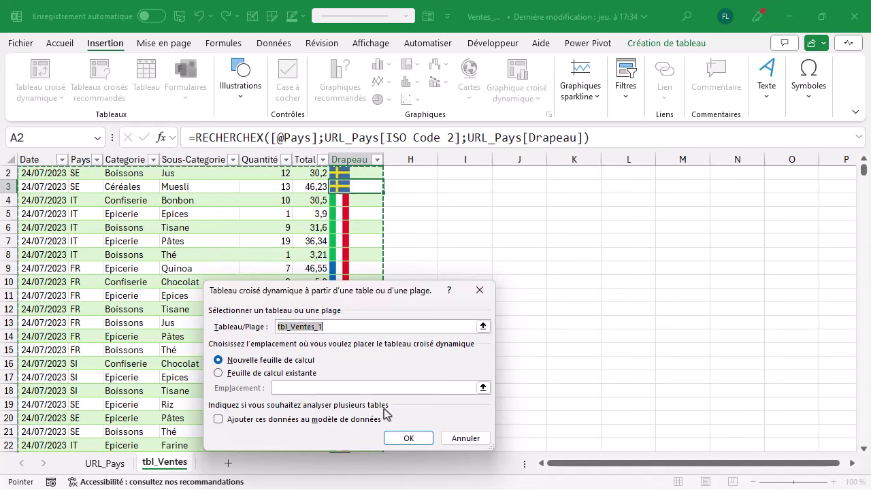
{"action": "left_click", "coordinate": [407, 438]}
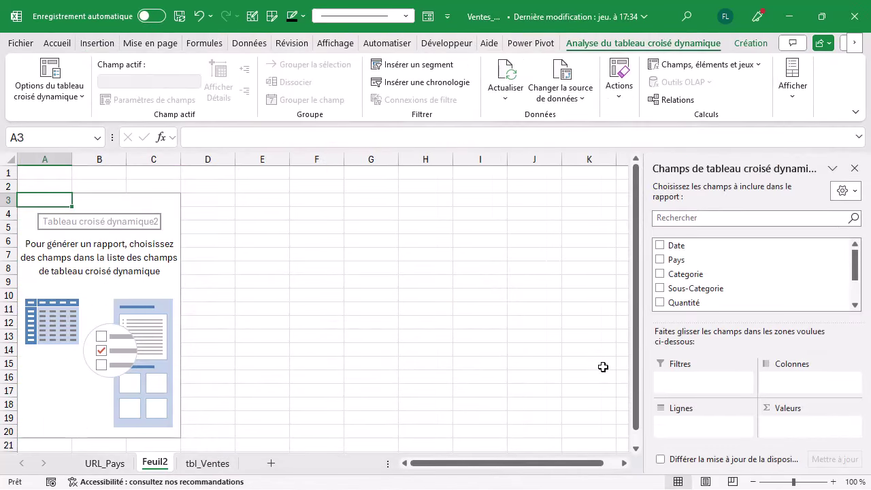
Place Total in Values, Drapeau in Columns and Date in Rows of the pivot.
{"action": "scroll", "coordinate": [710, 278], "scroll_direction": "down", "scroll_amount": 2}
{"action": "scroll", "coordinate": [710, 278], "scroll_direction": "down", "scroll_amount": 1}
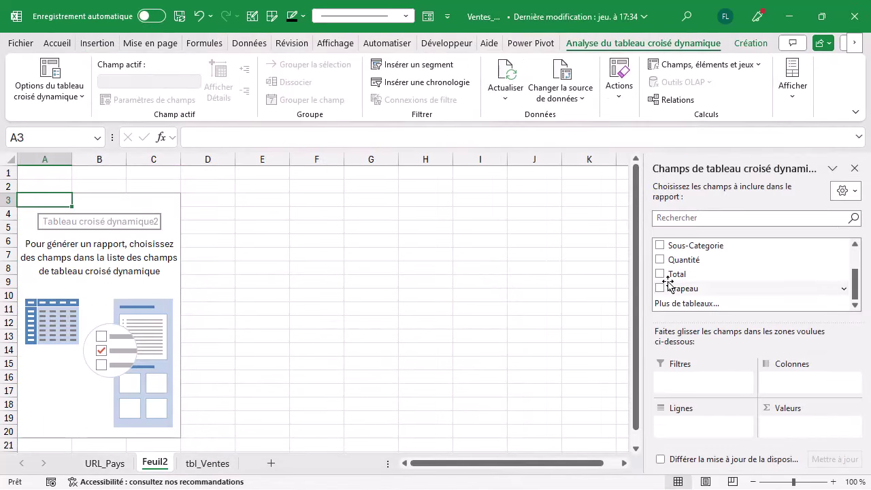
{"action": "left_click_drag", "start_coordinate": [671, 274], "coordinate": [791, 428]}
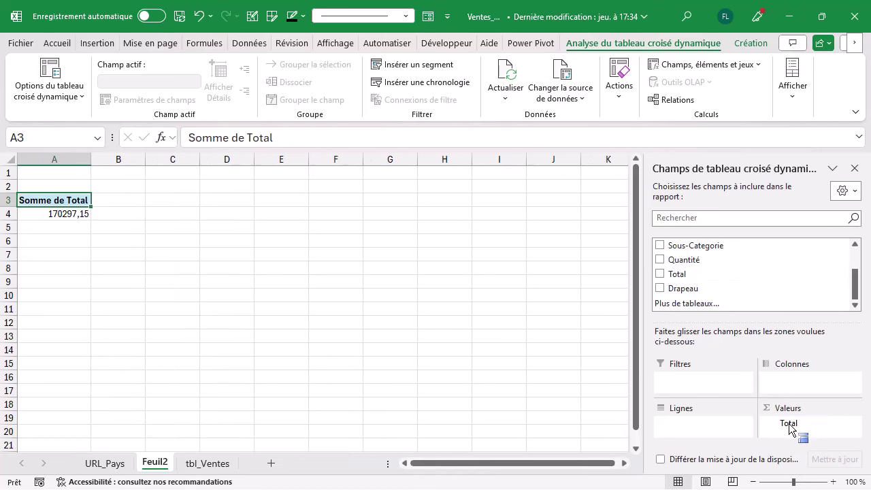
{"action": "left_click_drag", "start_coordinate": [688, 289], "coordinate": [791, 381]}
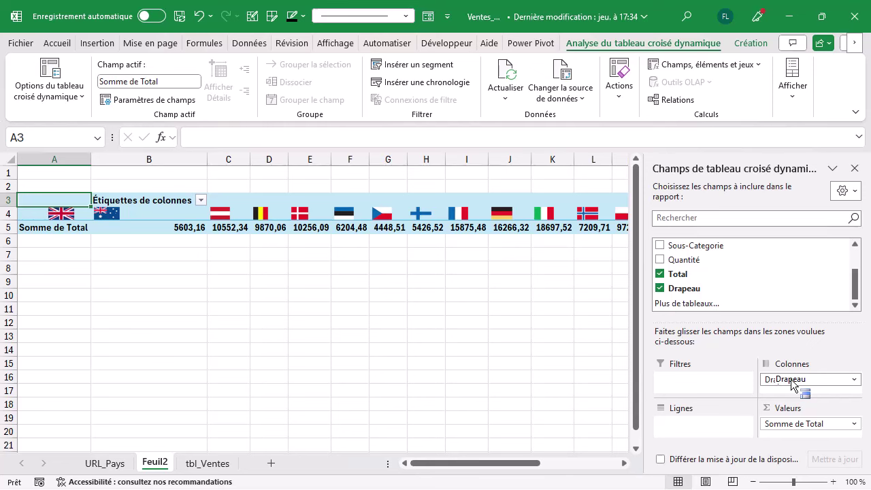
{"action": "left_click_drag", "start_coordinate": [791, 384], "coordinate": [769, 380]}
{"action": "scroll", "coordinate": [756, 284], "scroll_direction": "up", "scroll_amount": 3}
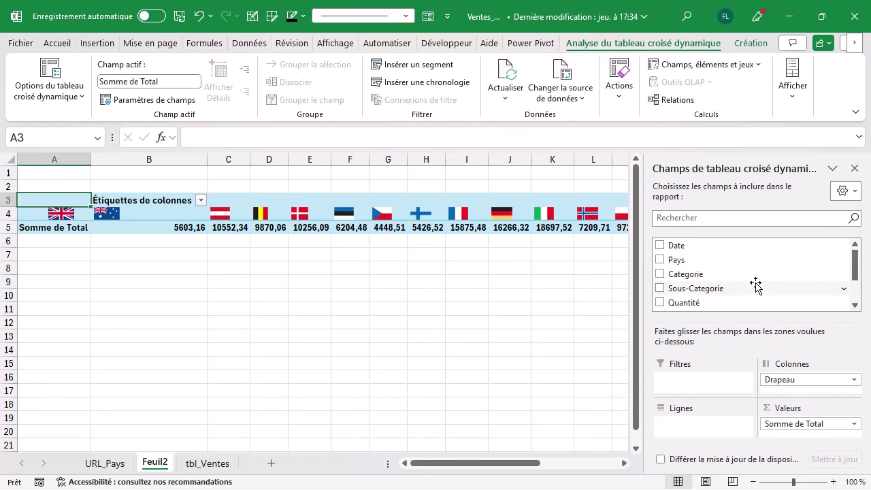
{"action": "left_click_drag", "start_coordinate": [678, 246], "coordinate": [693, 423]}
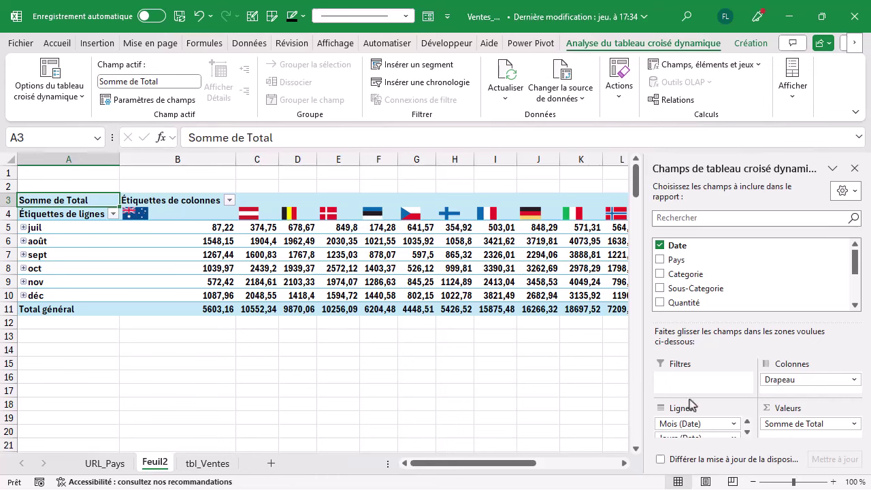
Enlarge the field areas, expand then collapse juil, and expand août into daily rows.
{"action": "left_click_drag", "start_coordinate": [733, 322], "coordinate": [732, 286]}
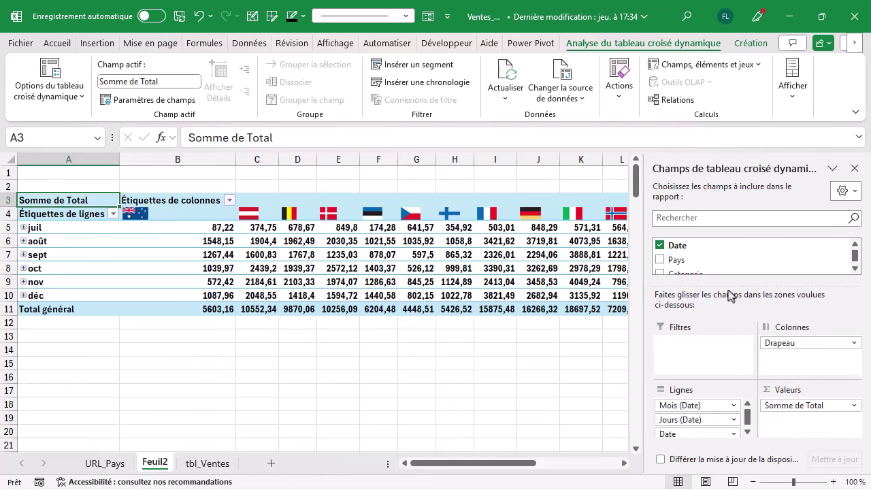
{"action": "scroll", "coordinate": [699, 408], "scroll_direction": "down", "scroll_amount": 1}
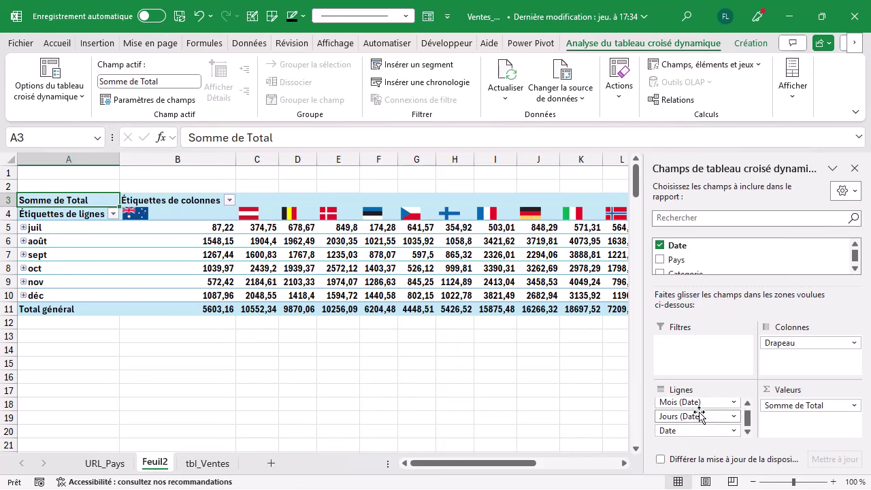
{"action": "left_click", "coordinate": [23, 227]}
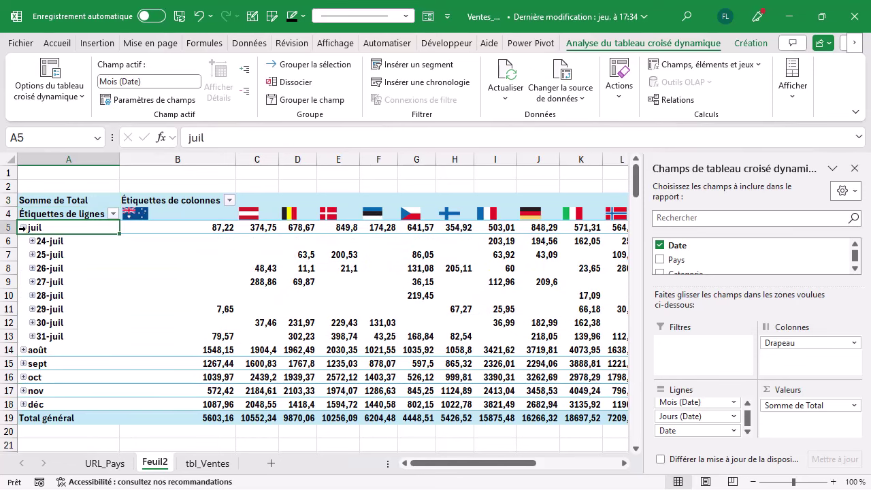
{"action": "left_click", "coordinate": [23, 227]}
{"action": "left_click", "coordinate": [23, 241]}
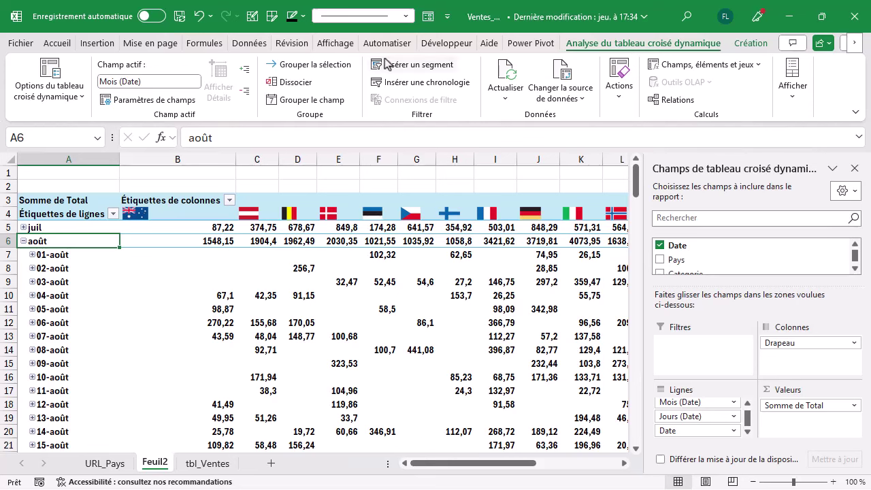
Group the pivot dates by Mois and Trimestres instead of Jours.
{"action": "left_click", "coordinate": [330, 73]}
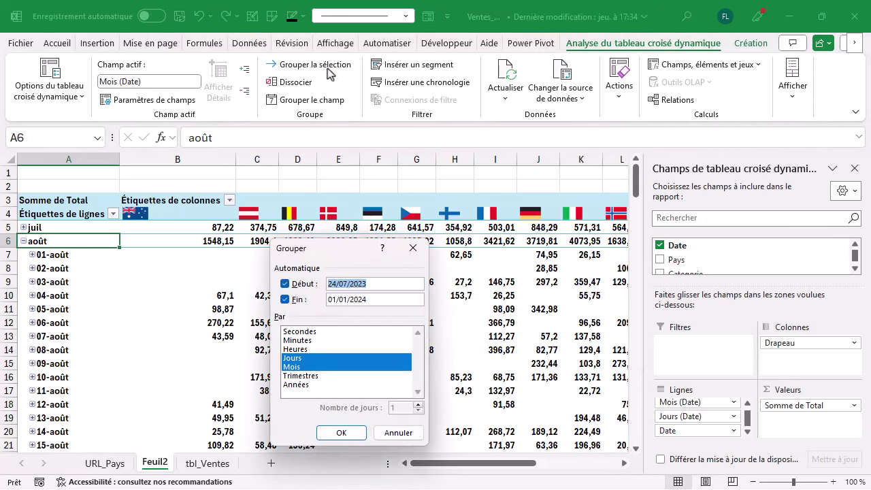
{"action": "left_click", "coordinate": [292, 359]}
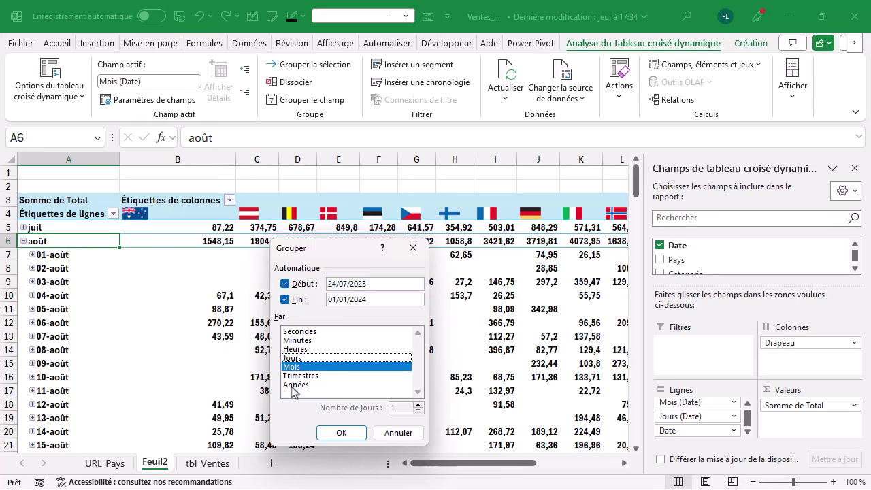
{"action": "left_click", "coordinate": [300, 376]}
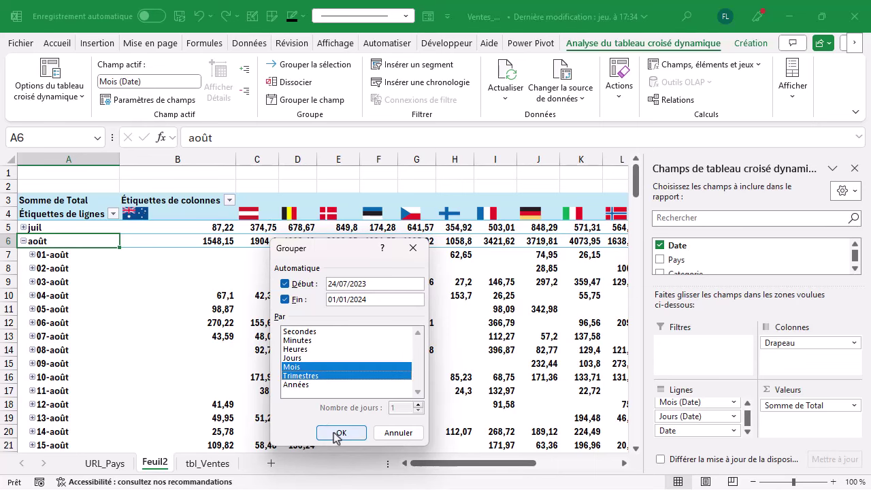
{"action": "left_click", "coordinate": [332, 431]}
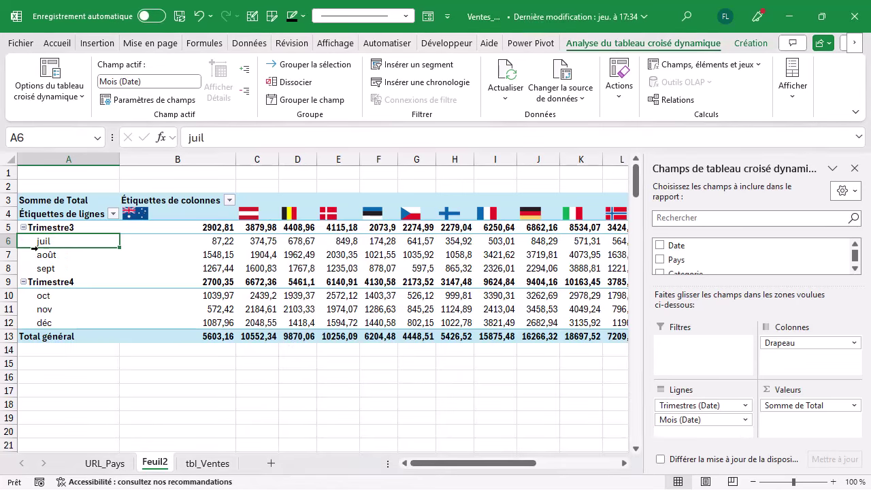